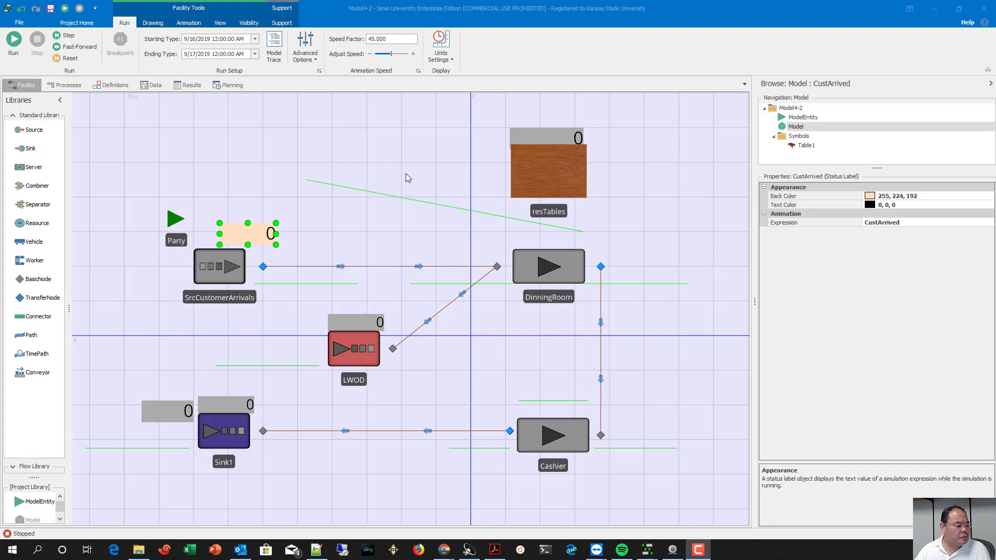
pyautogui.click(236, 272)
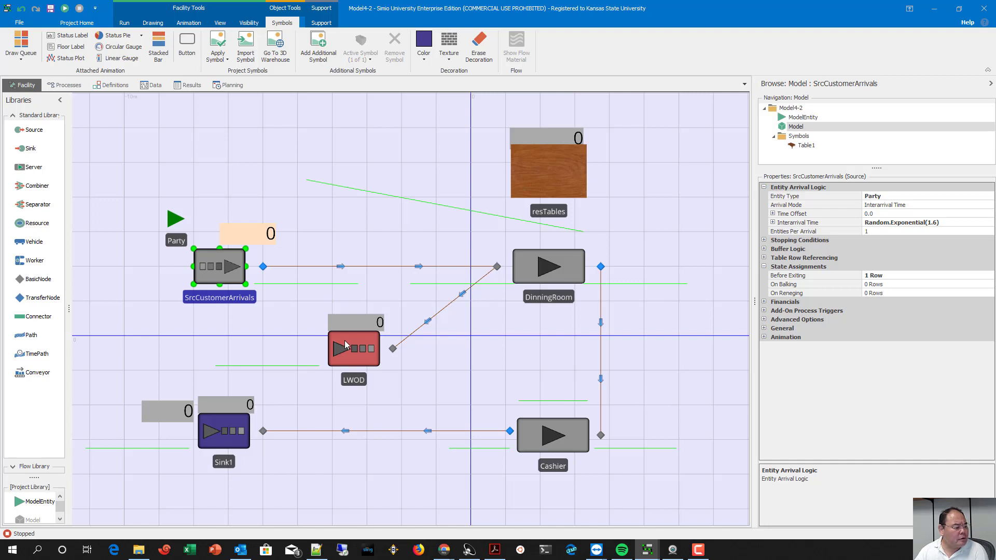
pyautogui.click(313, 214)
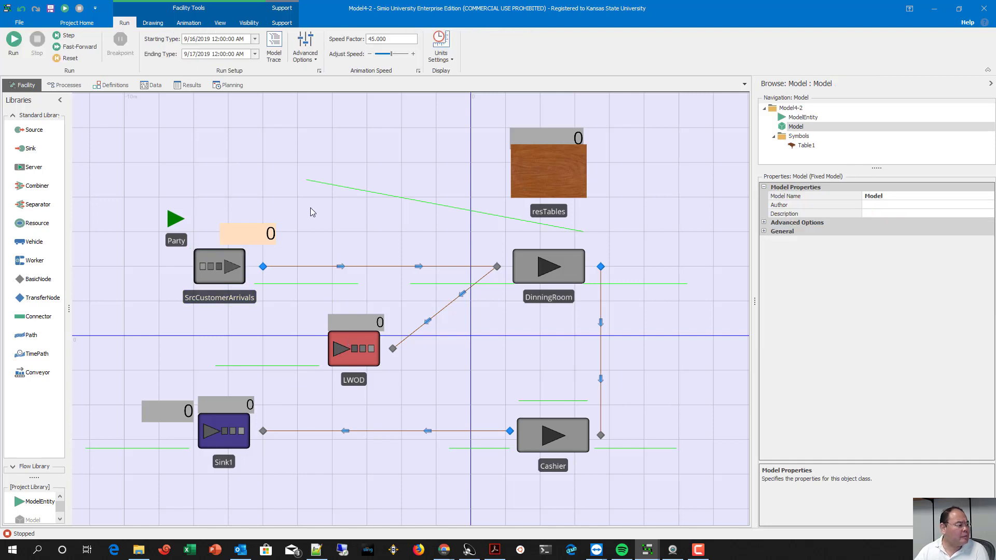
pyautogui.click(254, 54)
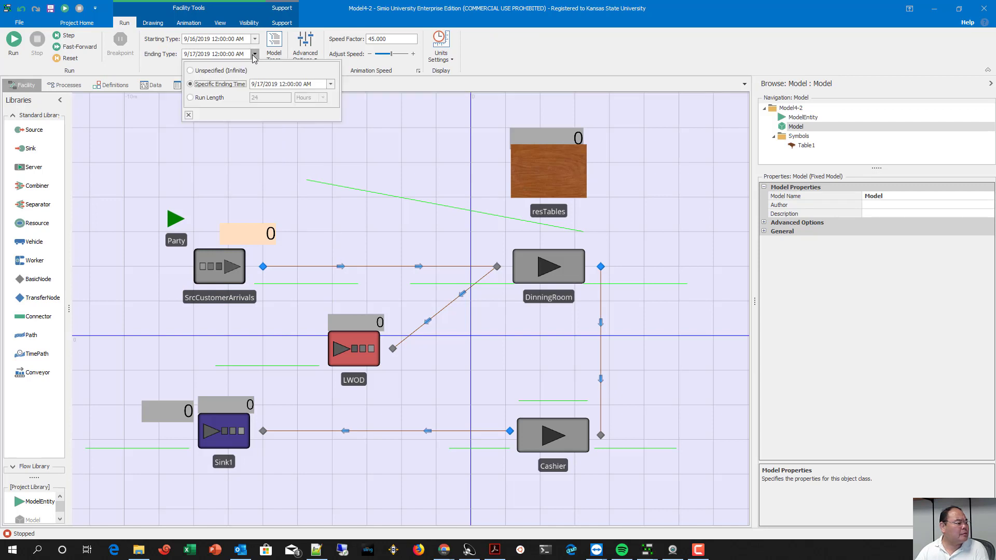
pyautogui.click(352, 140)
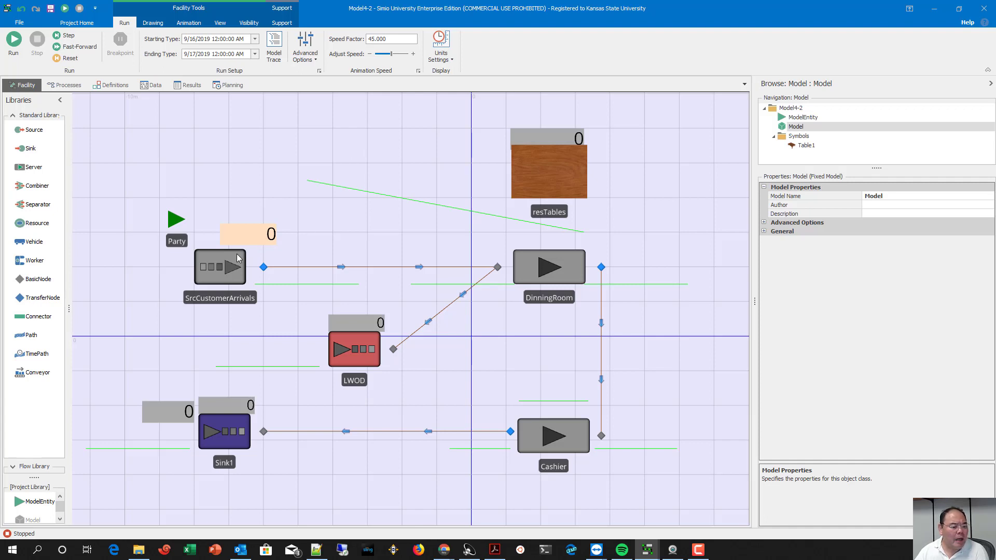
# Step: Examine the model's state variable definitions CustArrived, CustServed and CustRejected, including their initial state values
pyautogui.click(799, 128)
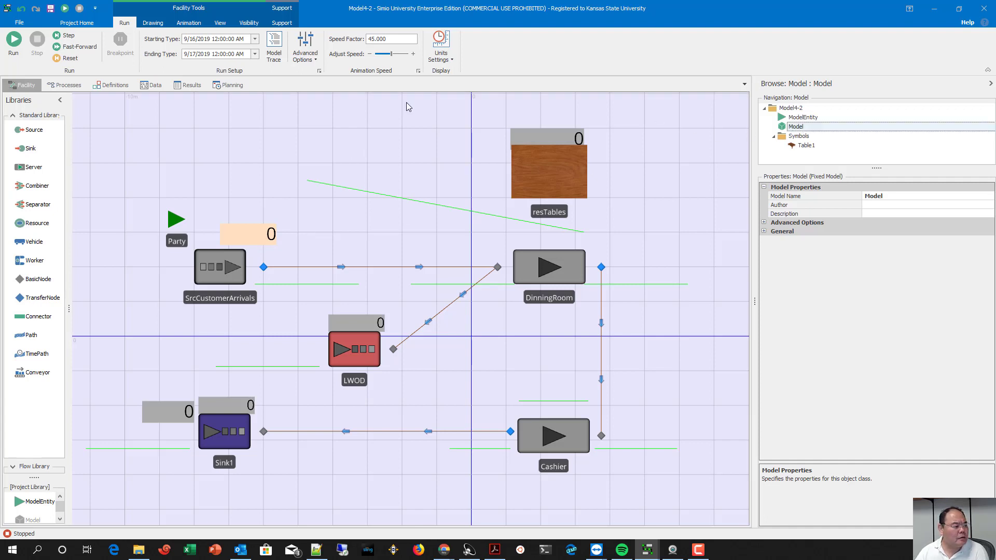
pyautogui.click(119, 84)
pyautogui.click(32, 187)
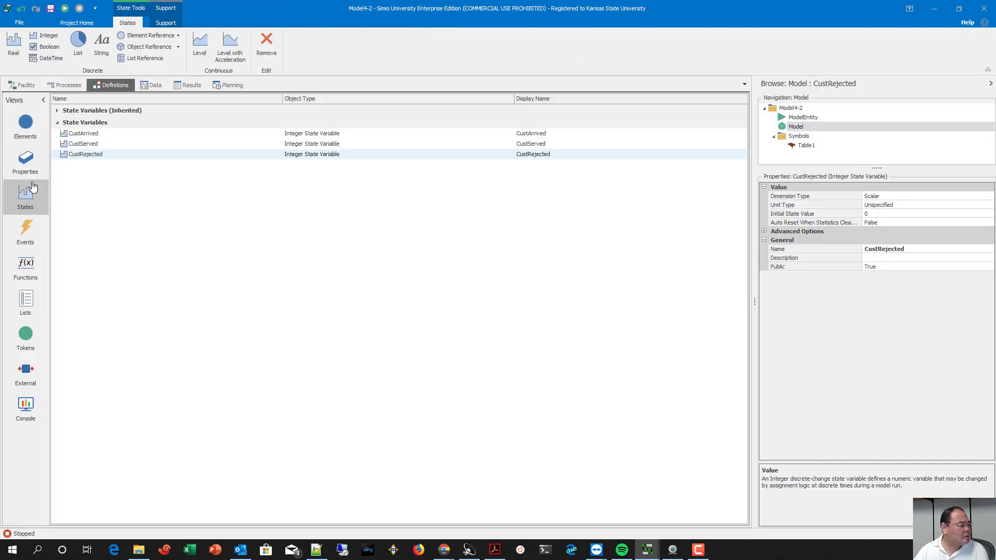
pyautogui.click(116, 136)
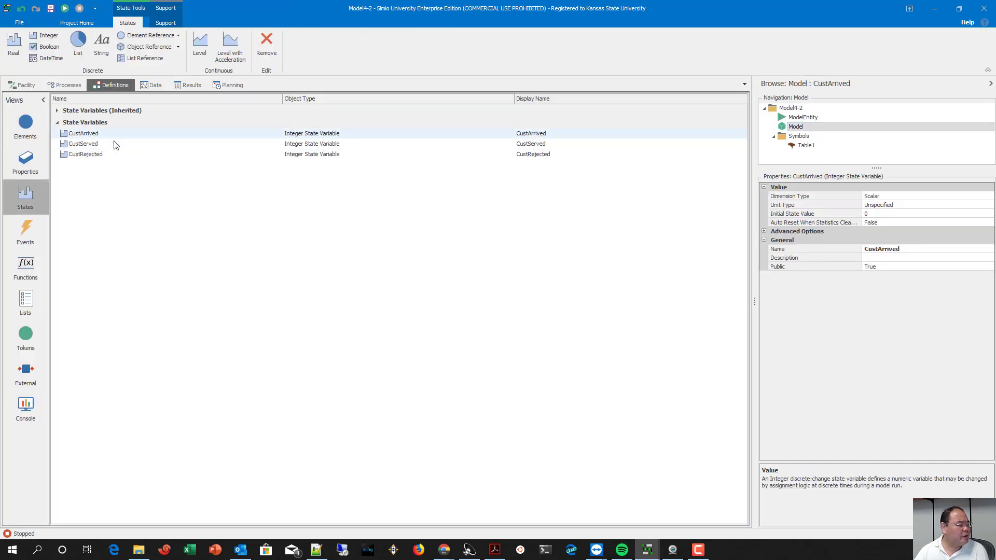
pyautogui.click(113, 145)
pyautogui.click(106, 155)
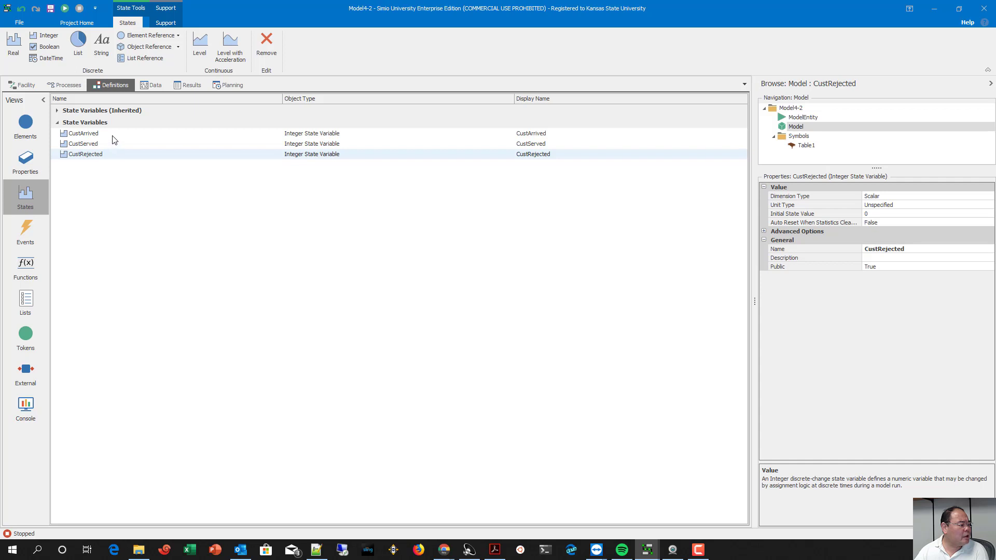
pyautogui.click(112, 136)
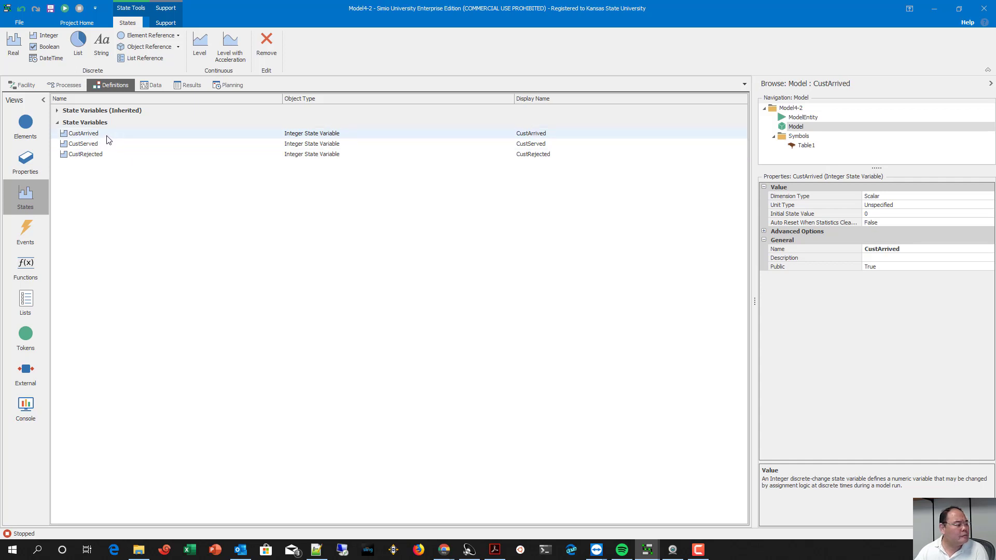
pyautogui.click(102, 145)
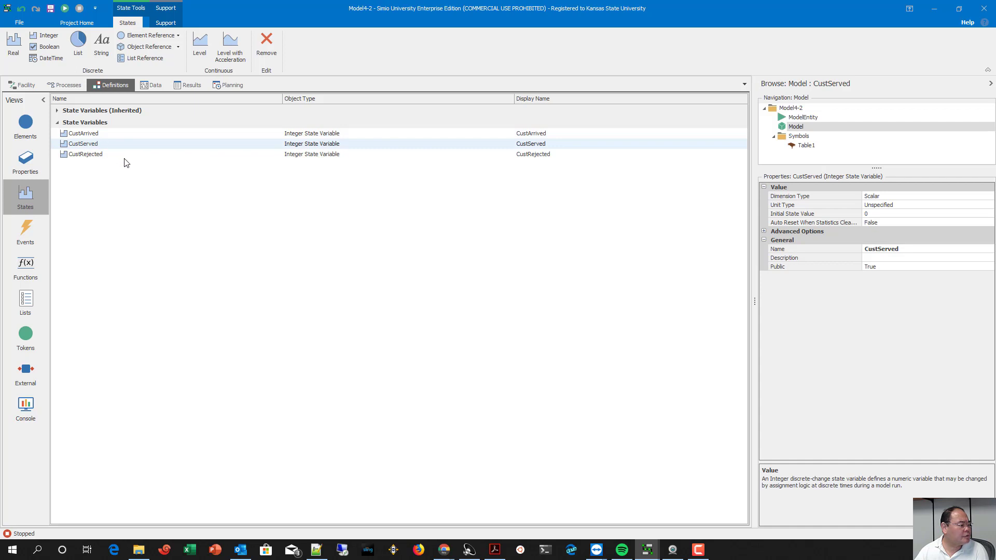
pyautogui.click(118, 155)
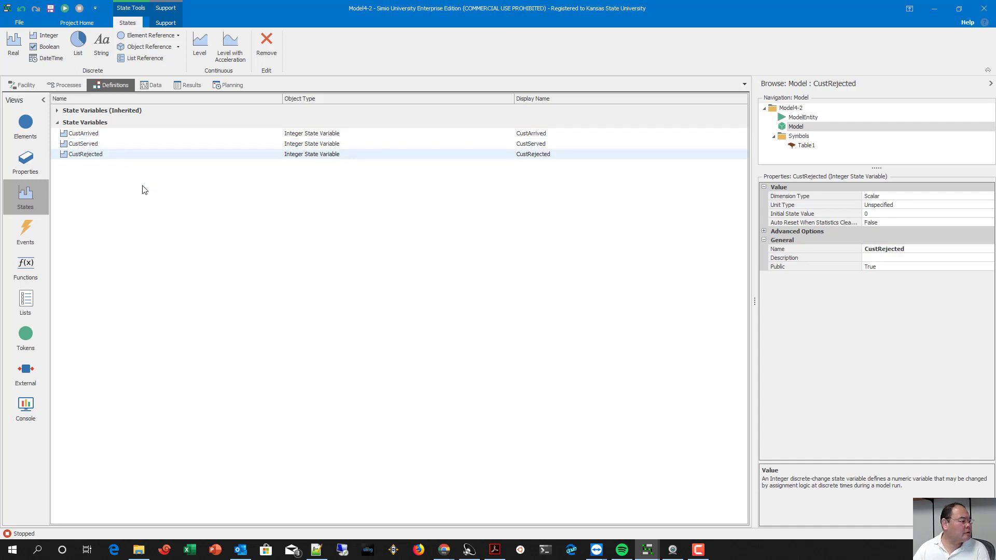
pyautogui.click(872, 212)
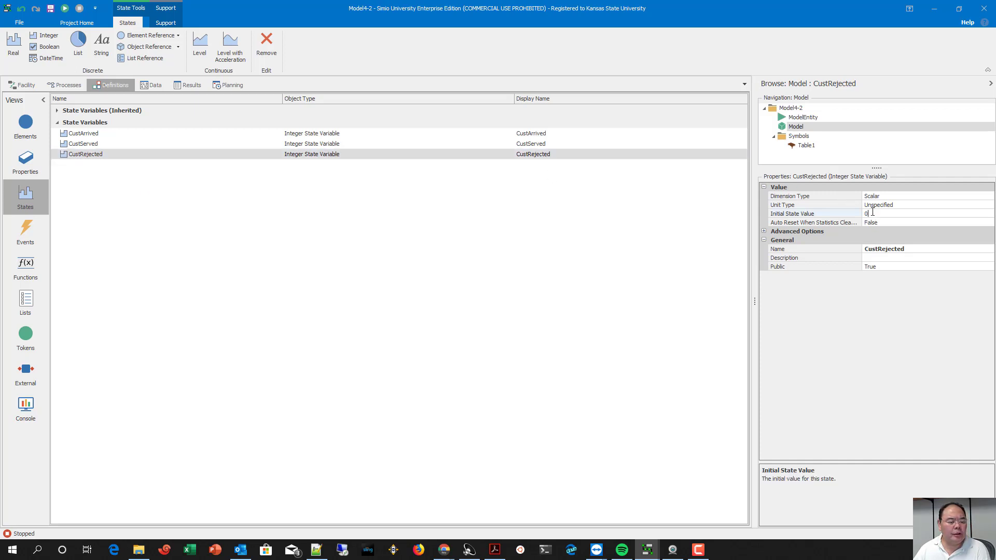
pyautogui.click(121, 134)
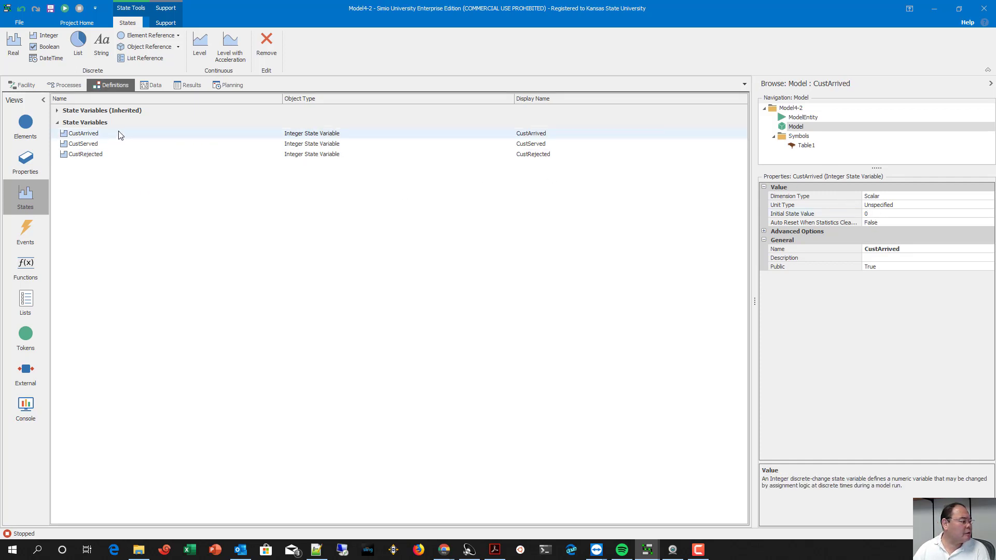
pyautogui.click(107, 154)
# Step: Add a second Before Exiting state assignment to the SrcCustomerArrivals source, with CustArrived as its state variable
pyautogui.click(28, 89)
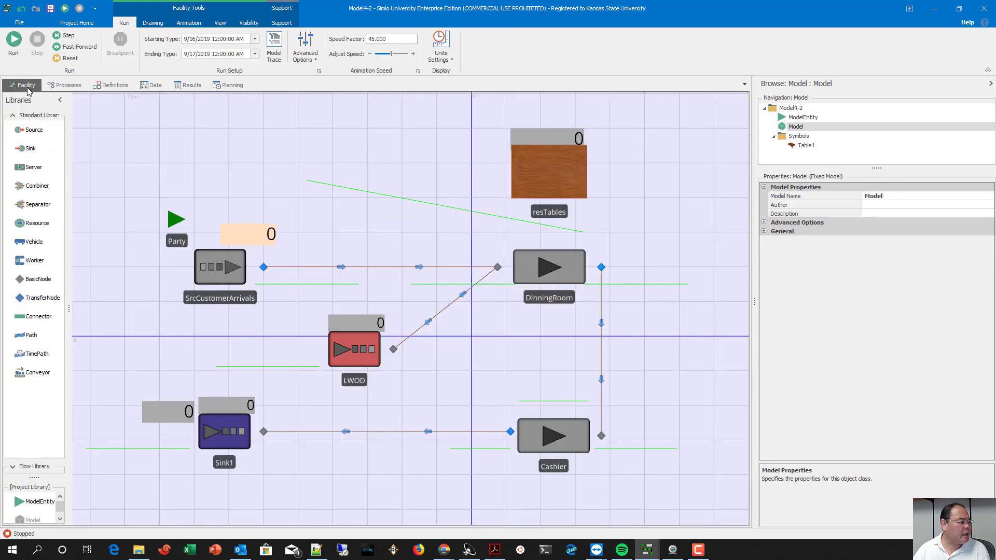
pyautogui.click(222, 263)
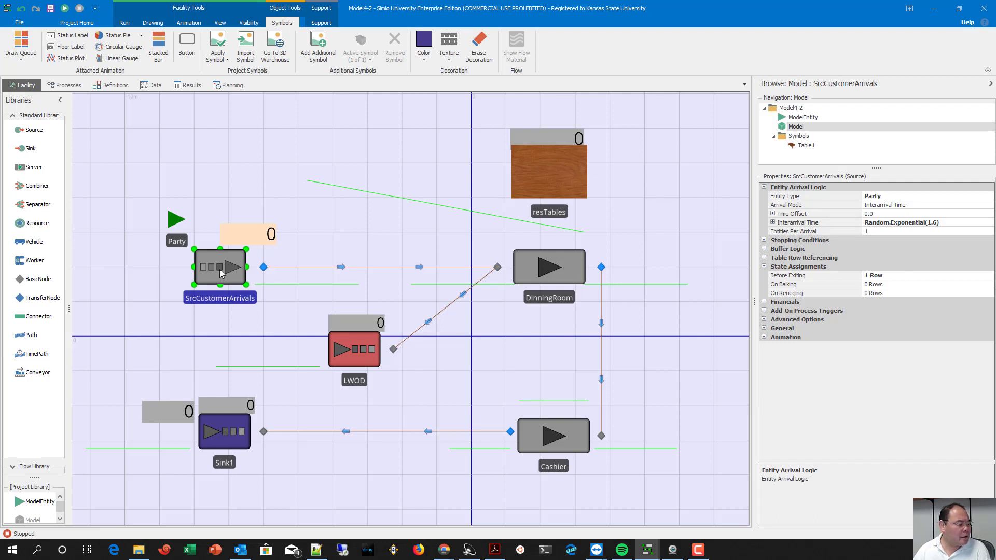
pyautogui.click(988, 269)
pyautogui.click(990, 275)
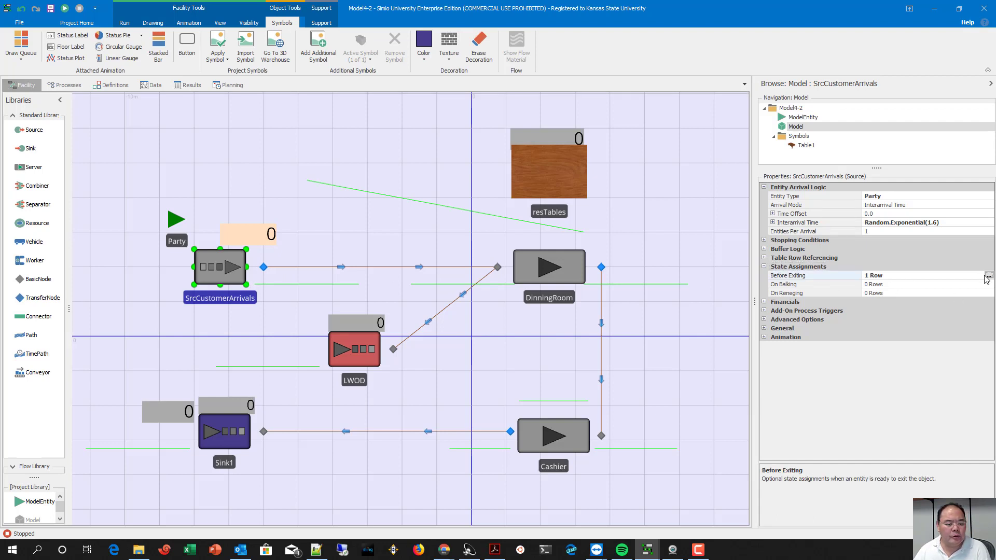
pyautogui.click(990, 275)
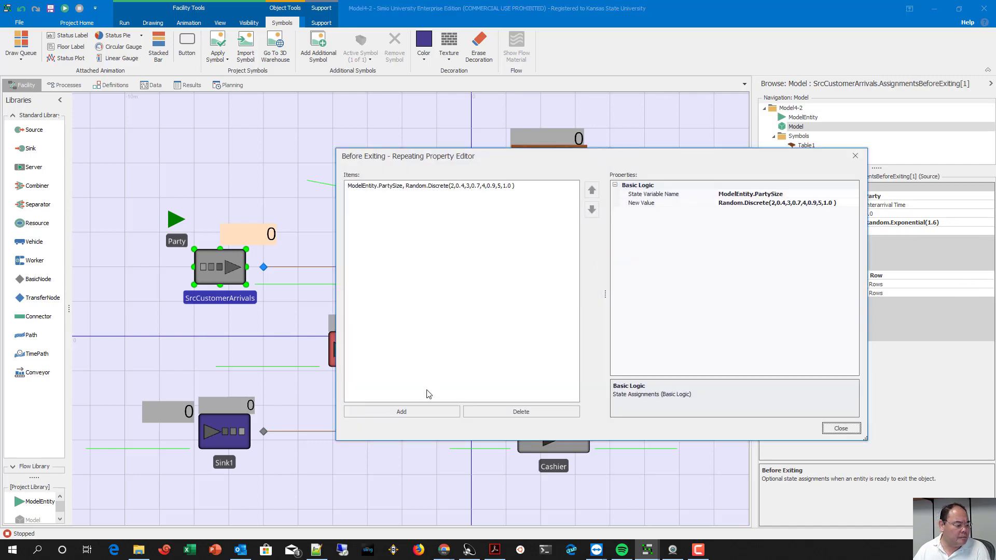
pyautogui.click(427, 409)
pyautogui.click(795, 198)
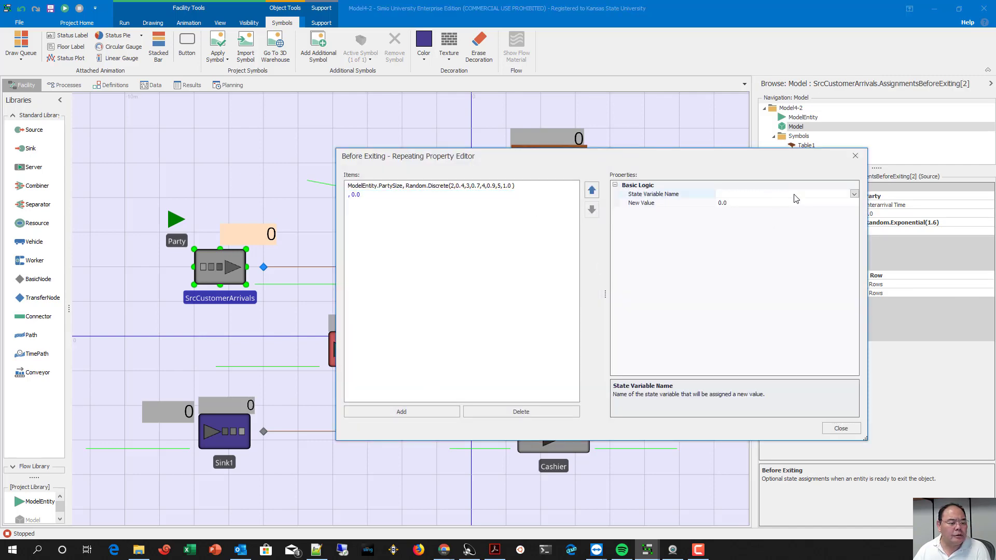
pyautogui.click(854, 194)
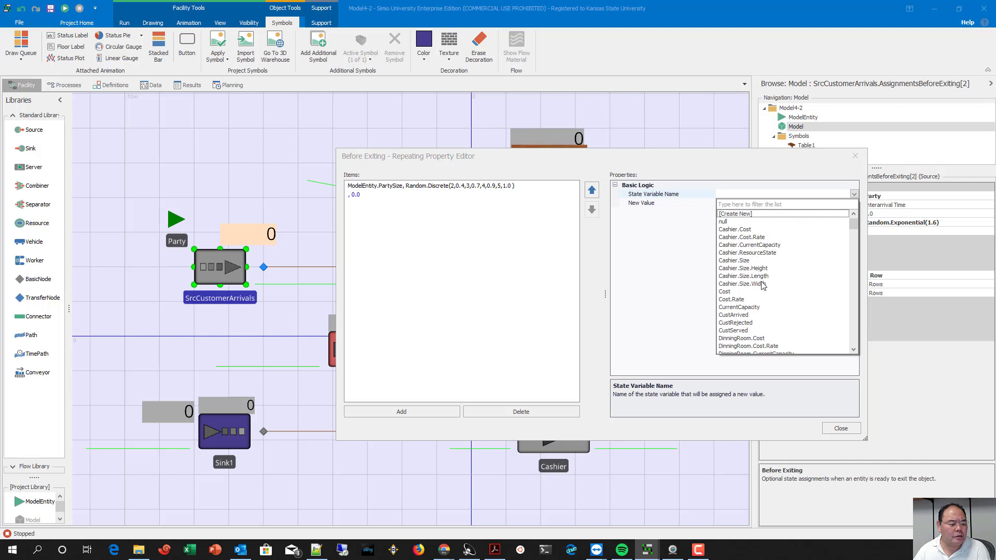
pyautogui.click(746, 315)
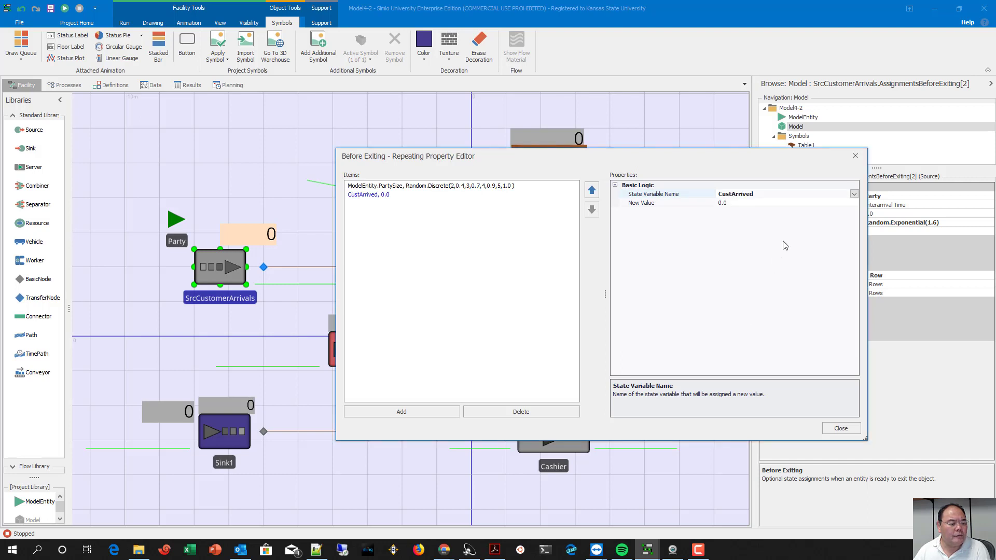
# Step: Set the CustArrived assignment's new value to CustArrived + ModelEntity.PartySize and close the assignment editor
pyautogui.click(828, 203)
pyautogui.click(854, 202)
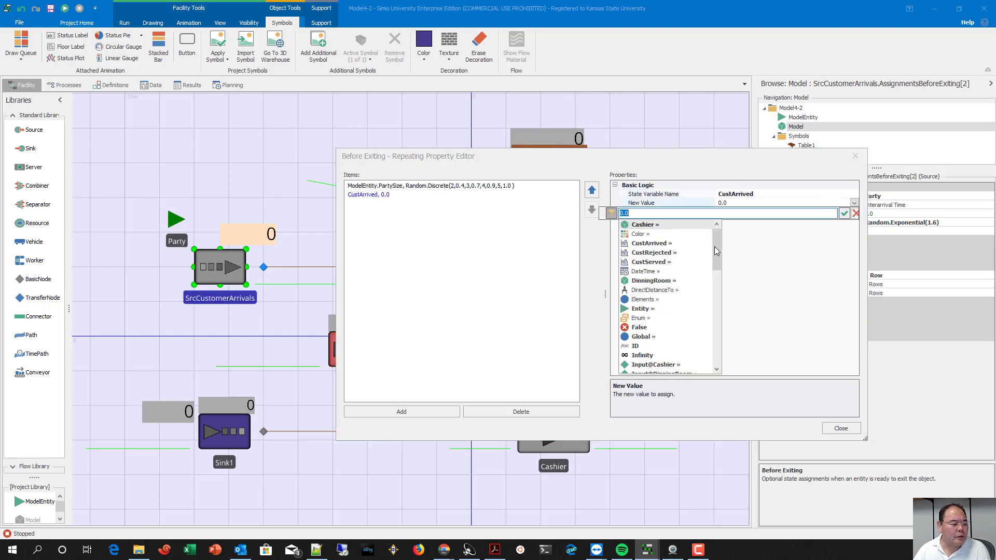
pyautogui.click(663, 246)
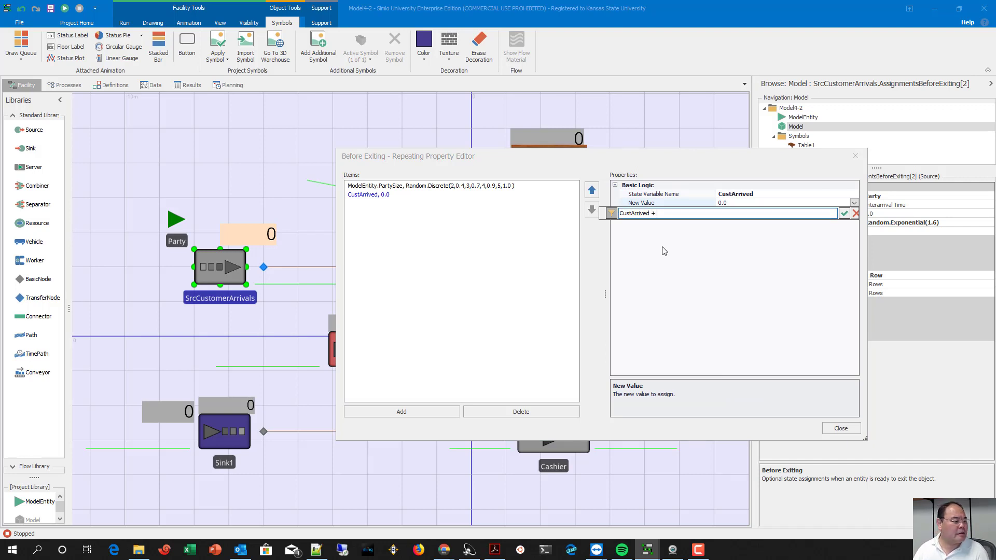
pyautogui.write('+ M')
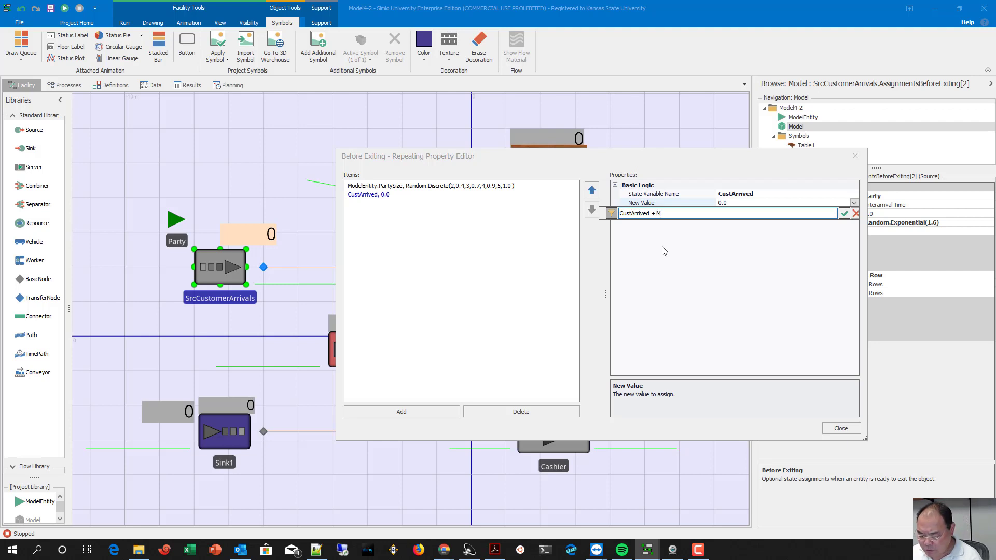
pyautogui.write('odel')
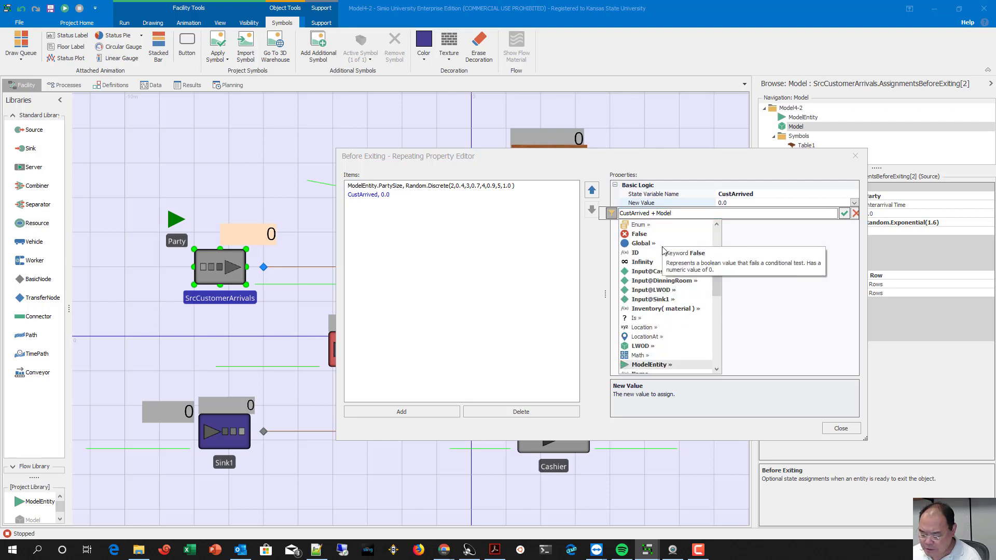
pyautogui.write('Entity.Par')
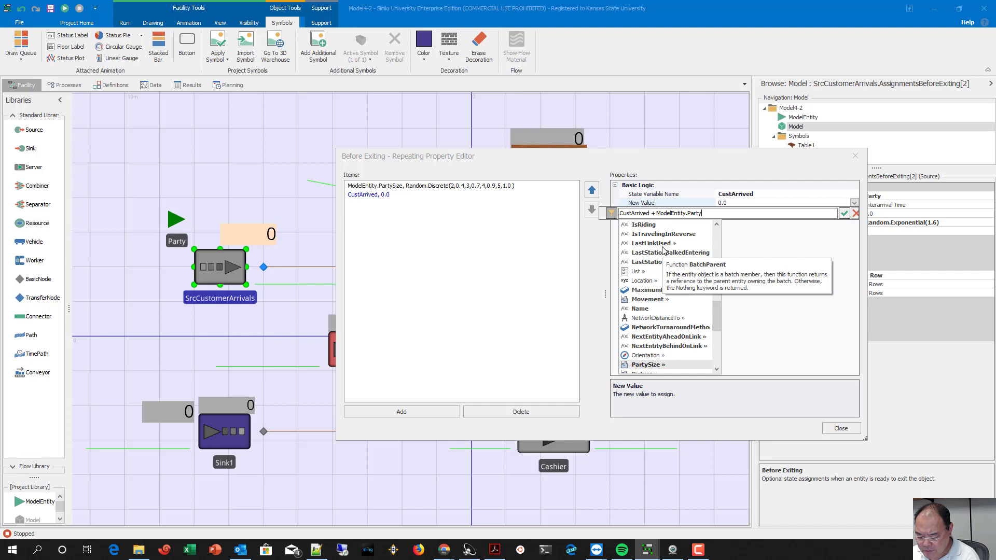
pyautogui.write('ty')
pyautogui.press('Return')
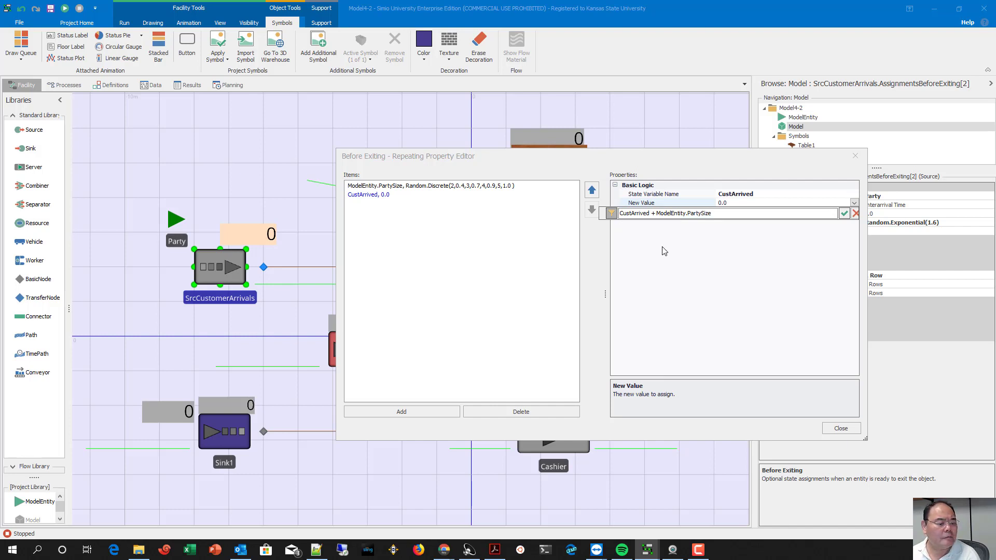
pyautogui.press('Return')
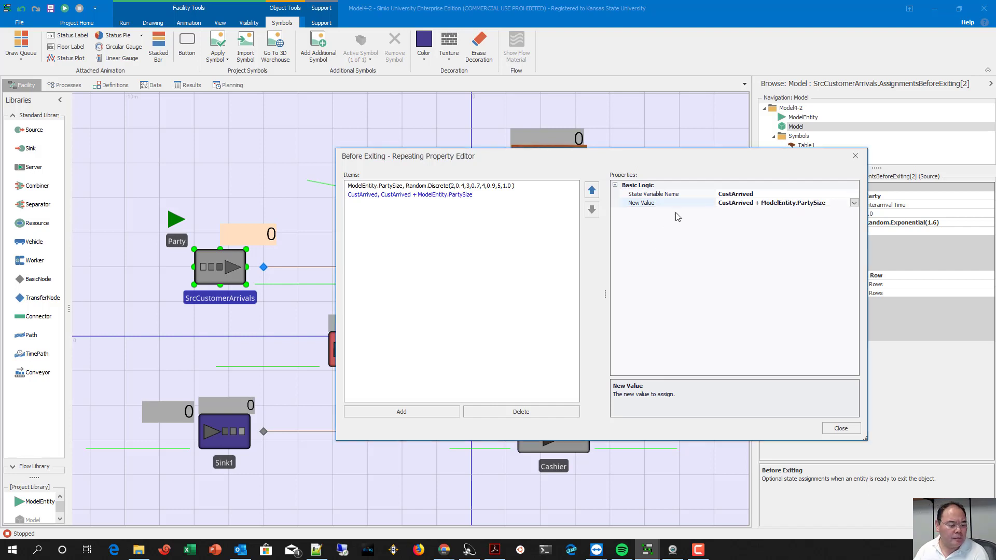
pyautogui.click(841, 427)
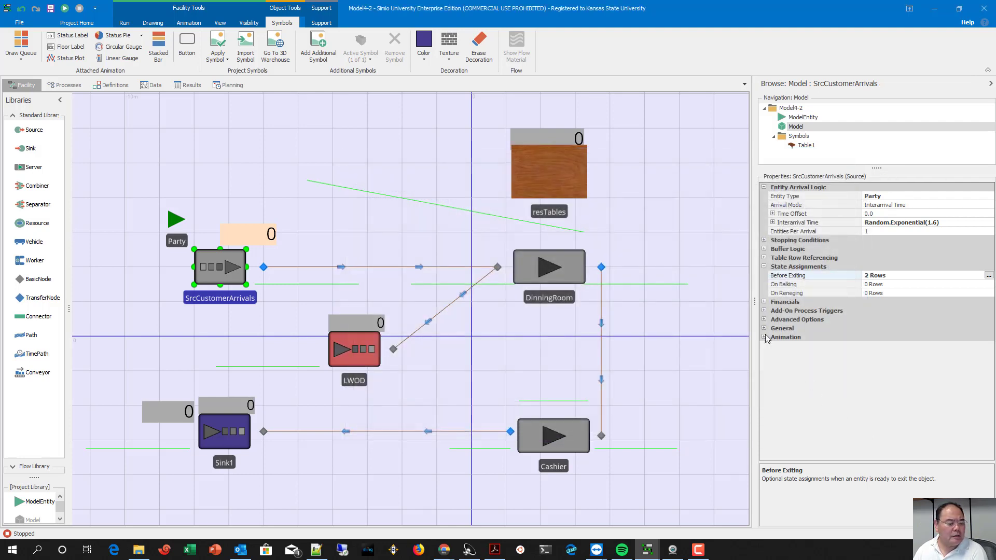
# Step: Add an On Entering state assignment to Sink1, with CustServed as its state variable
pyautogui.click(242, 435)
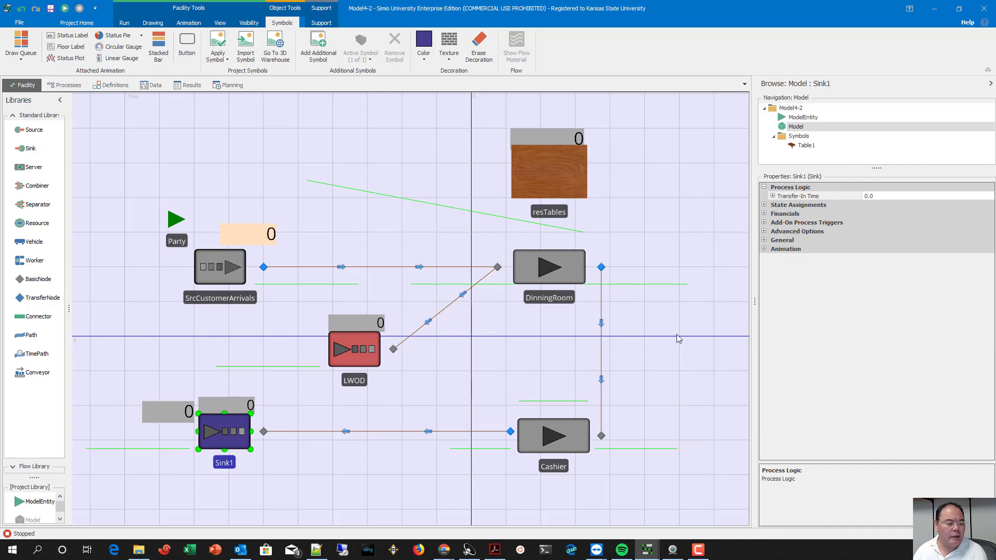
pyautogui.click(764, 205)
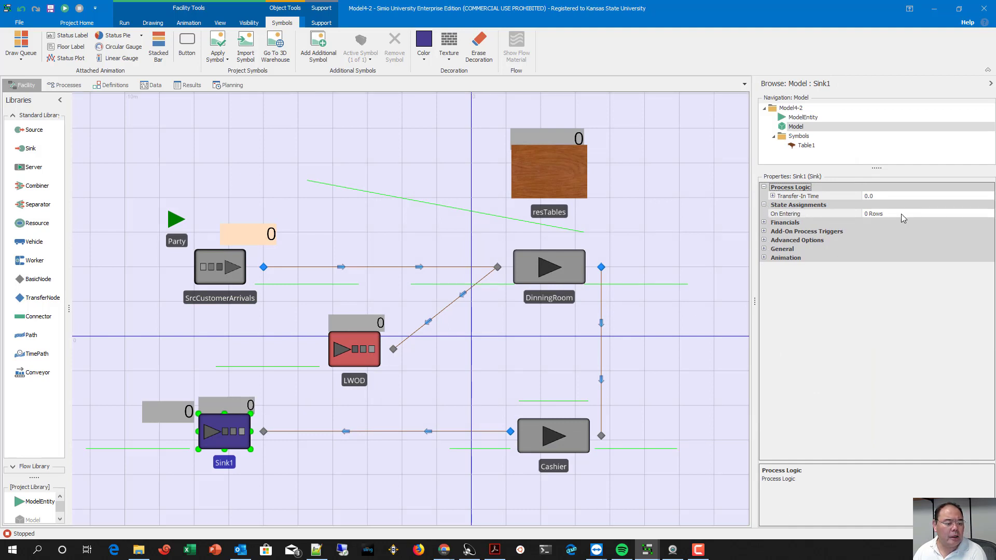
pyautogui.click(989, 214)
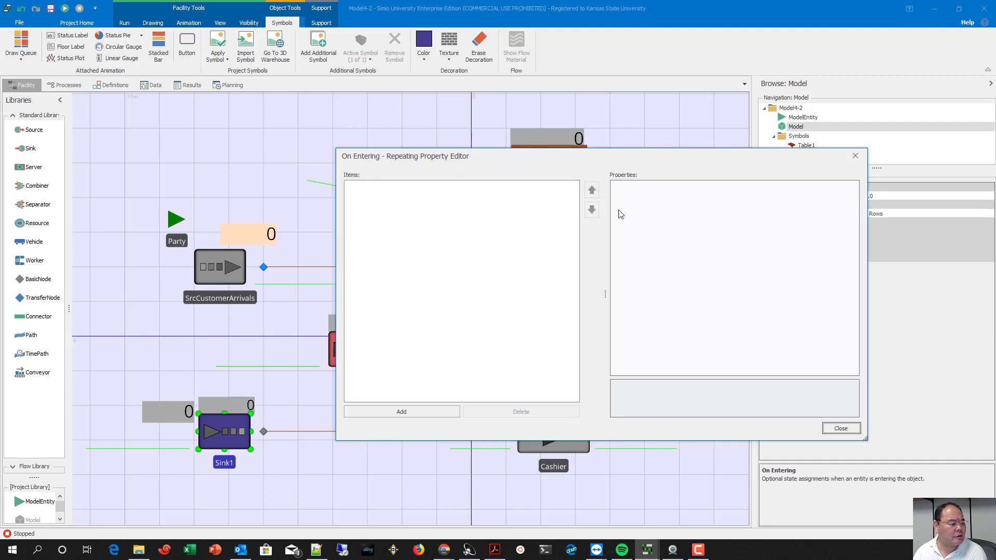
pyautogui.click(402, 410)
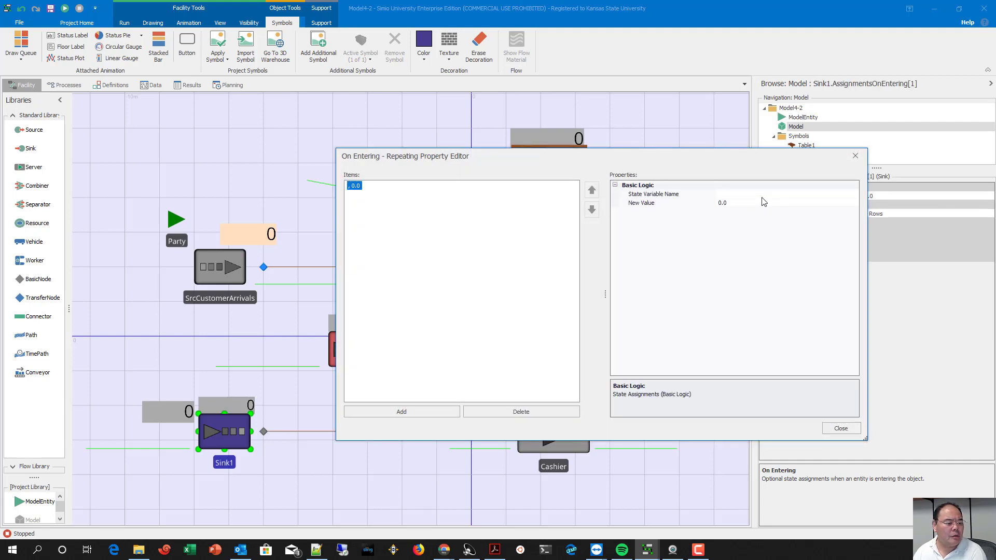
pyautogui.click(794, 196)
pyautogui.click(854, 194)
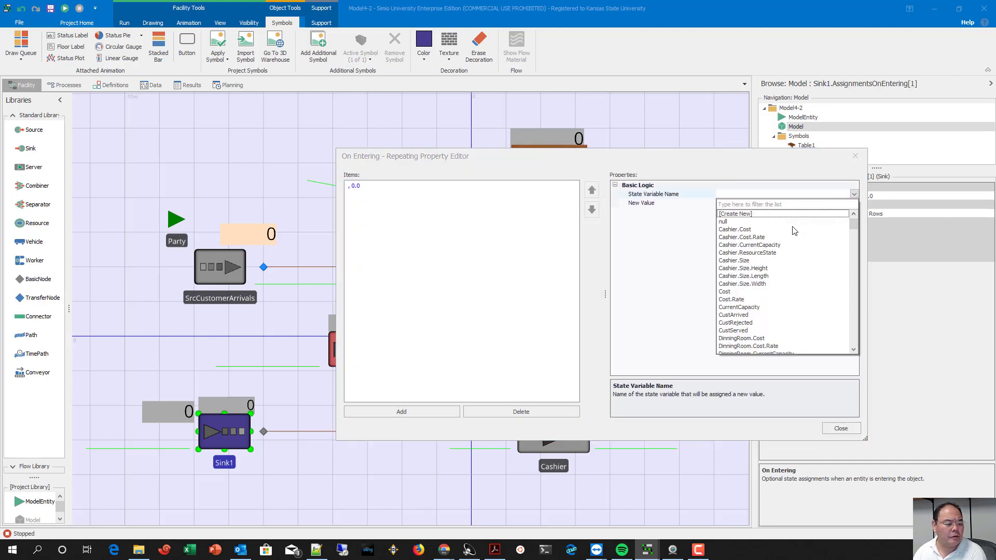
pyautogui.click(746, 331)
# Step: Set the CustServed assignment's new value to CustServed + ModelEntity.PartySize and close the assignment editor
pyautogui.click(772, 204)
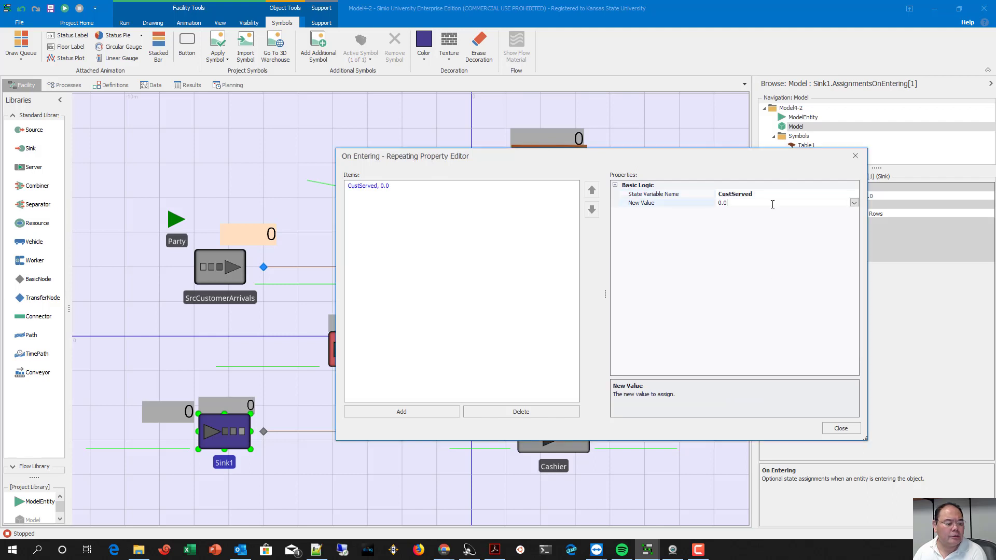
pyautogui.click(854, 203)
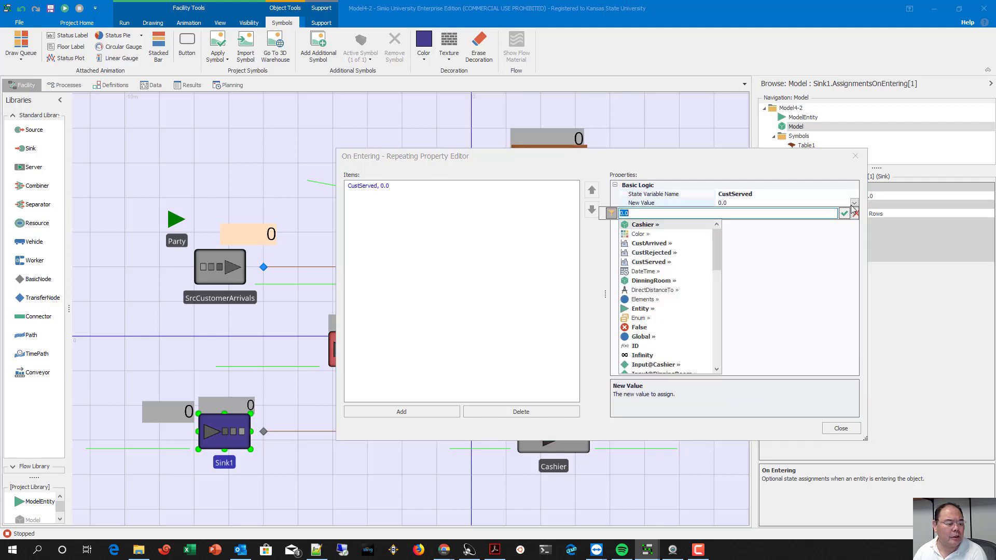
pyautogui.doubleClick(690, 262)
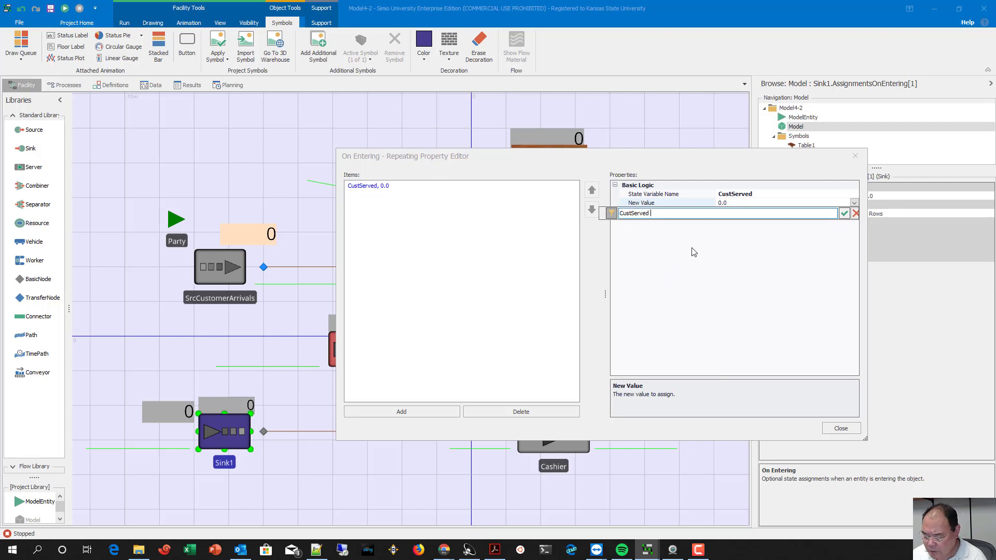
pyautogui.write('+ Mod')
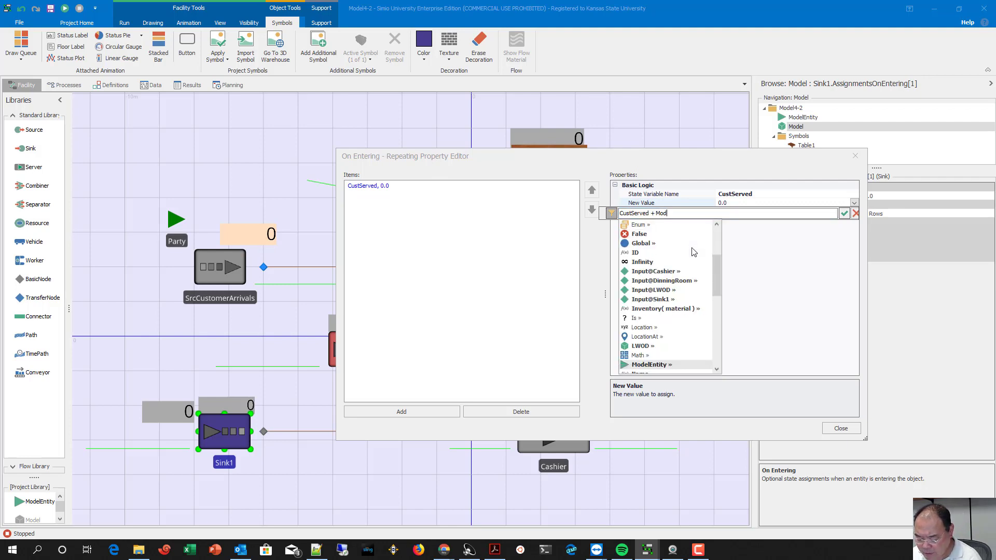
pyautogui.write('elEntity.')
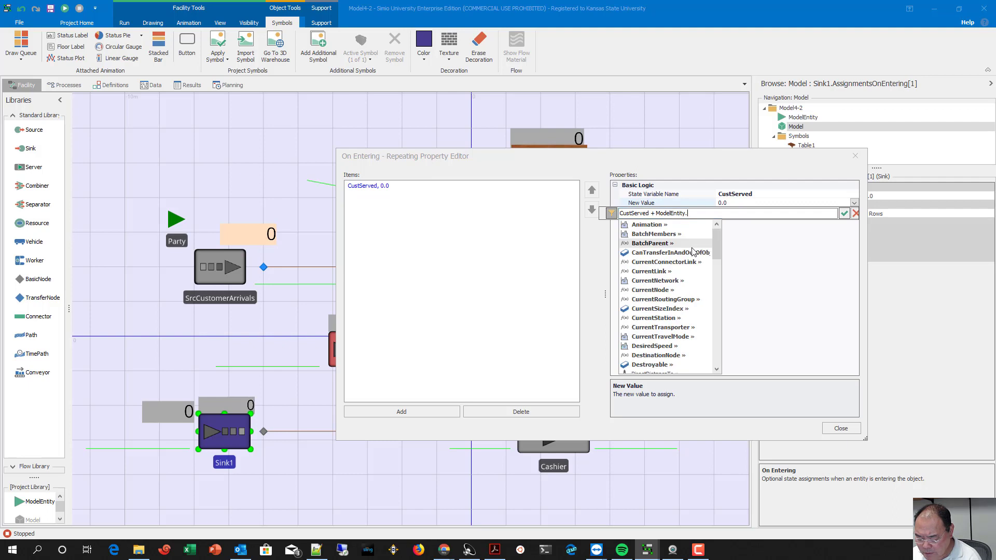
pyautogui.write('Party')
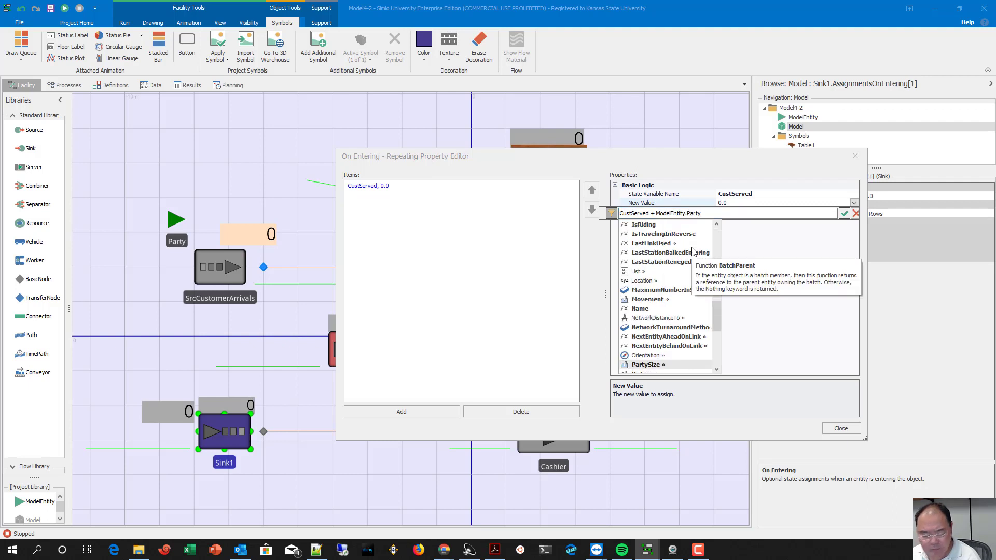
pyautogui.press('Return')
pyautogui.press('Return')
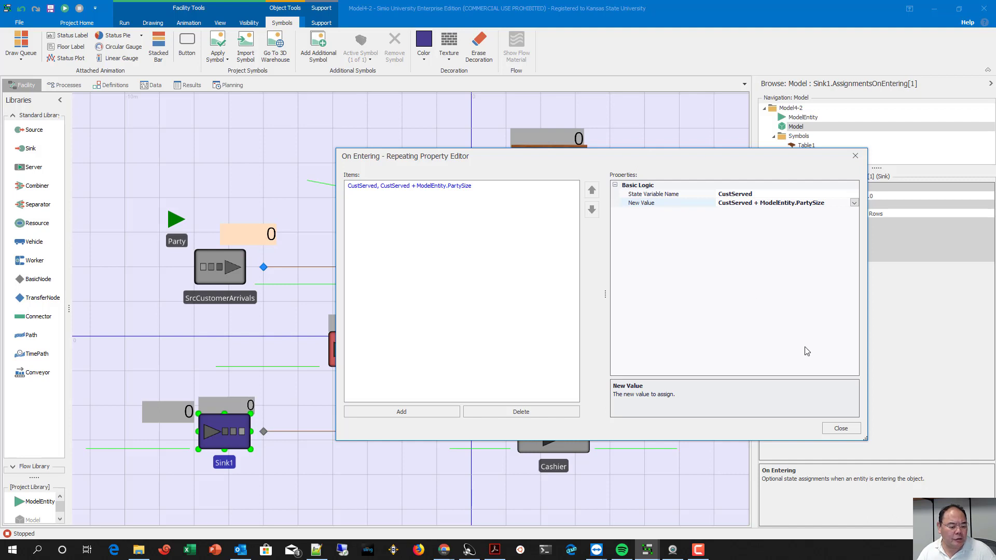
pyautogui.click(841, 428)
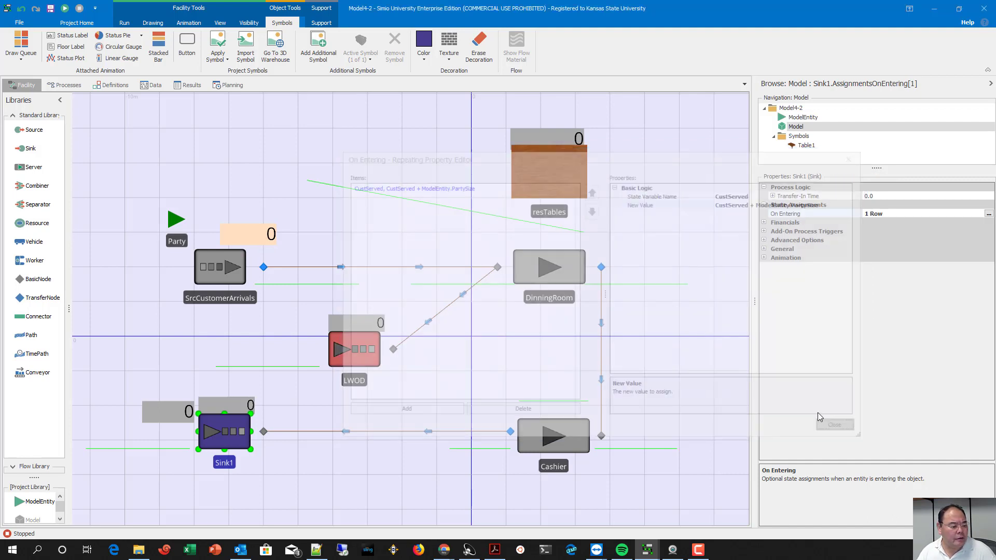
pyautogui.click(369, 352)
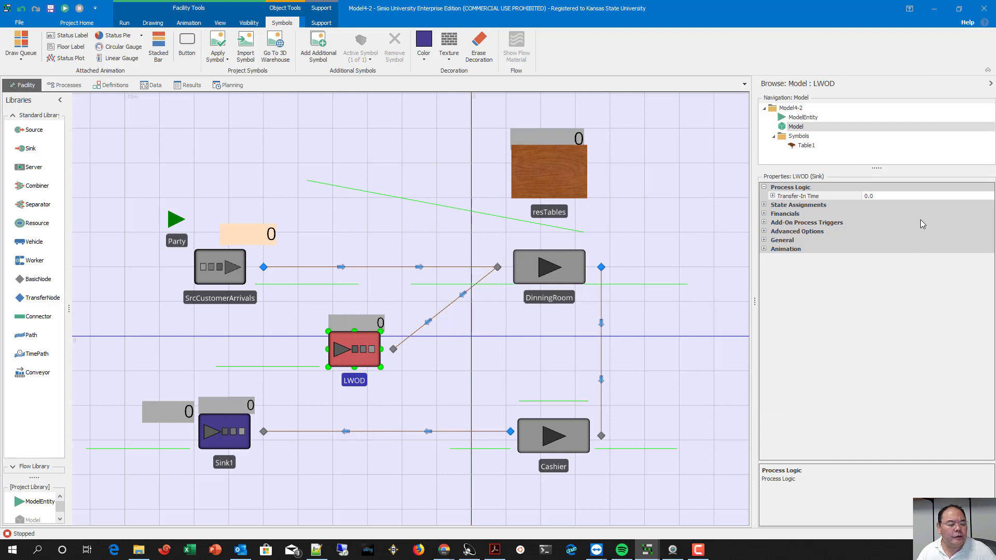
pyautogui.click(921, 197)
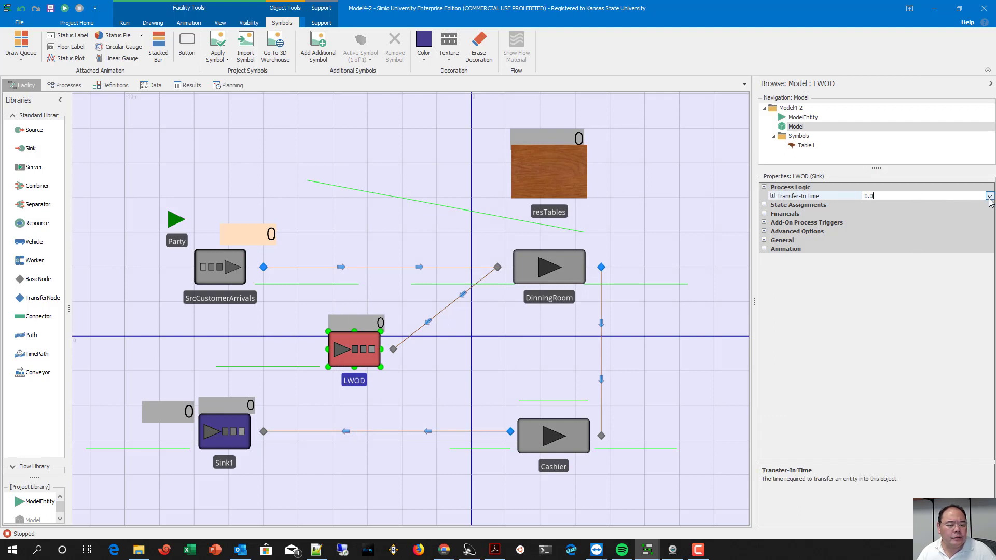
pyautogui.click(990, 196)
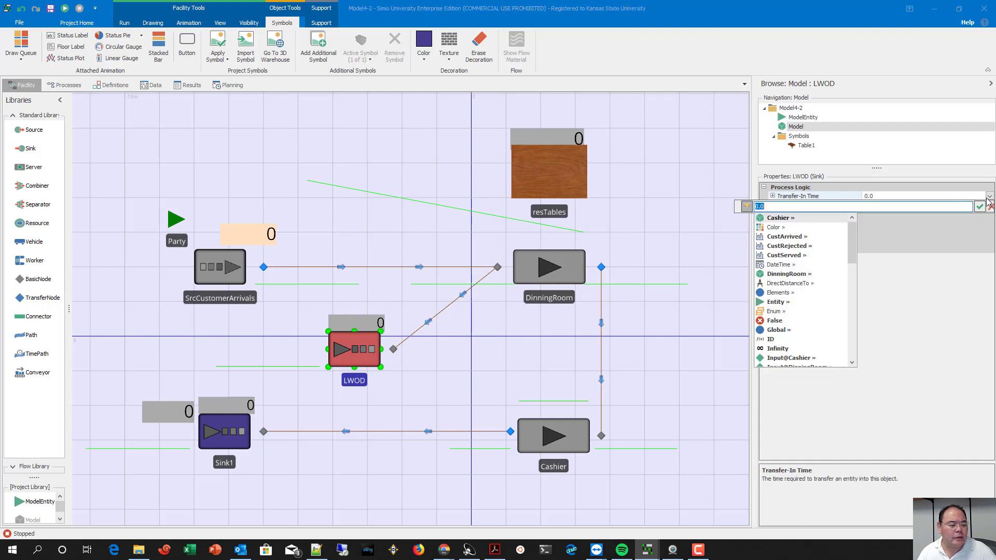
pyautogui.click(812, 246)
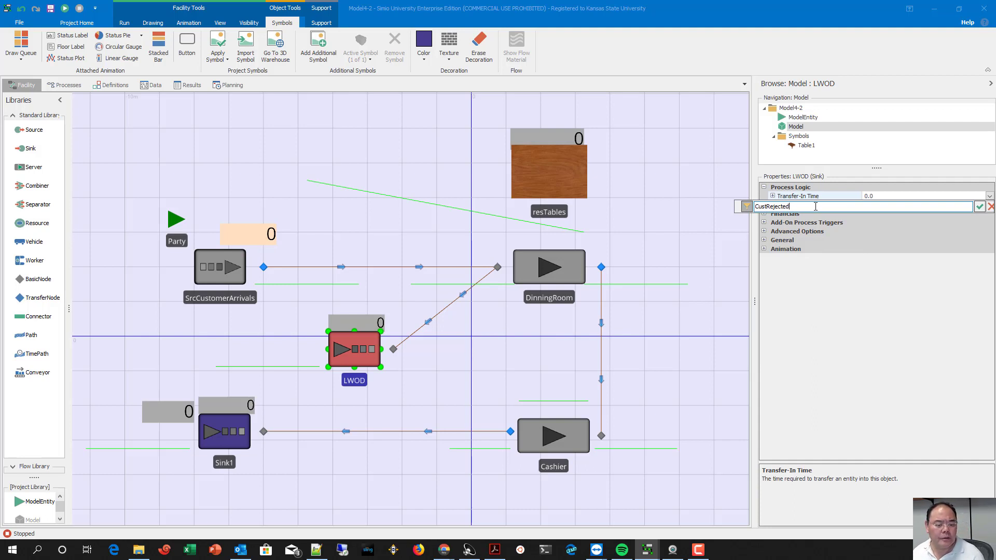
pyautogui.press('Escape')
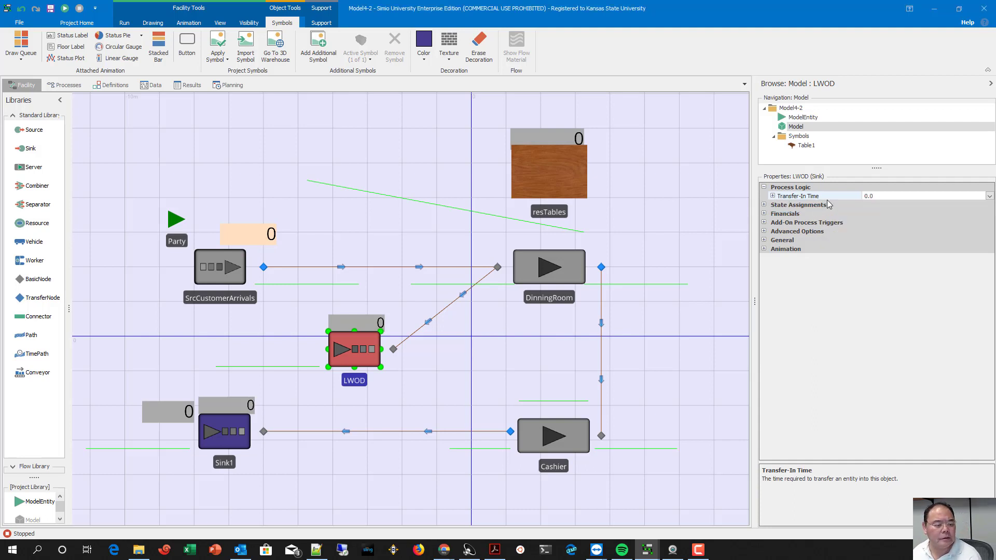
# Step: Add an On Entering state assignment to the LWOD sink, with CustRejected as its state variable
pyautogui.click(765, 205)
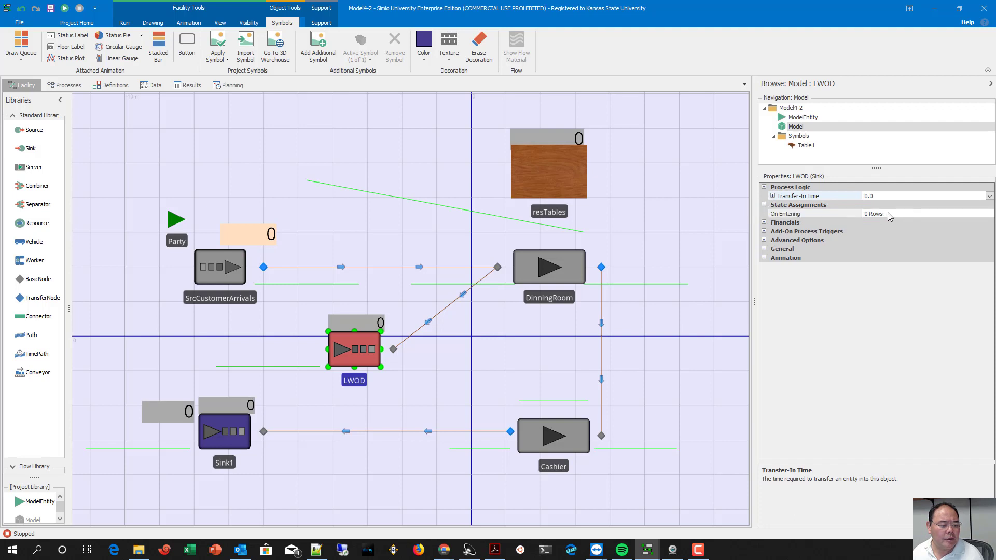
pyautogui.click(989, 214)
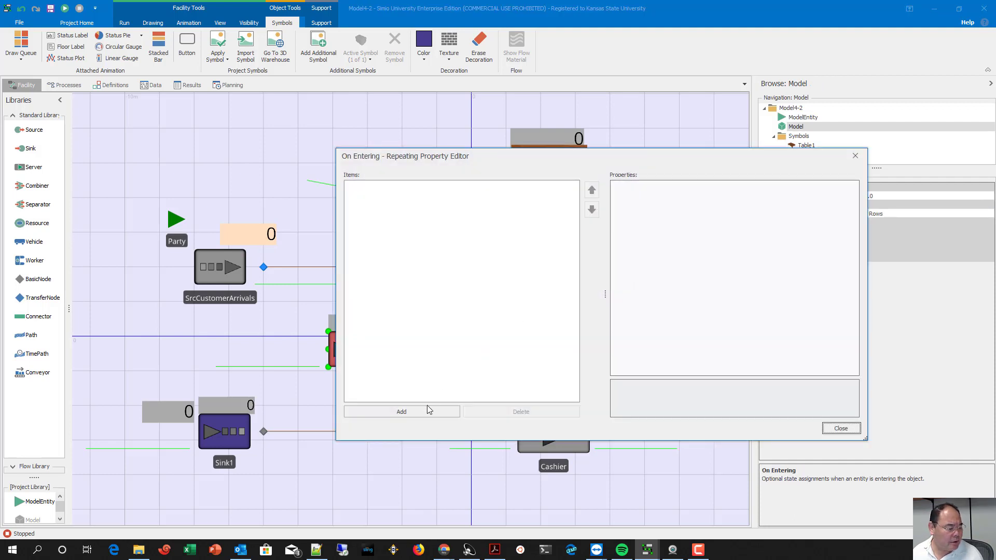
pyautogui.click(454, 411)
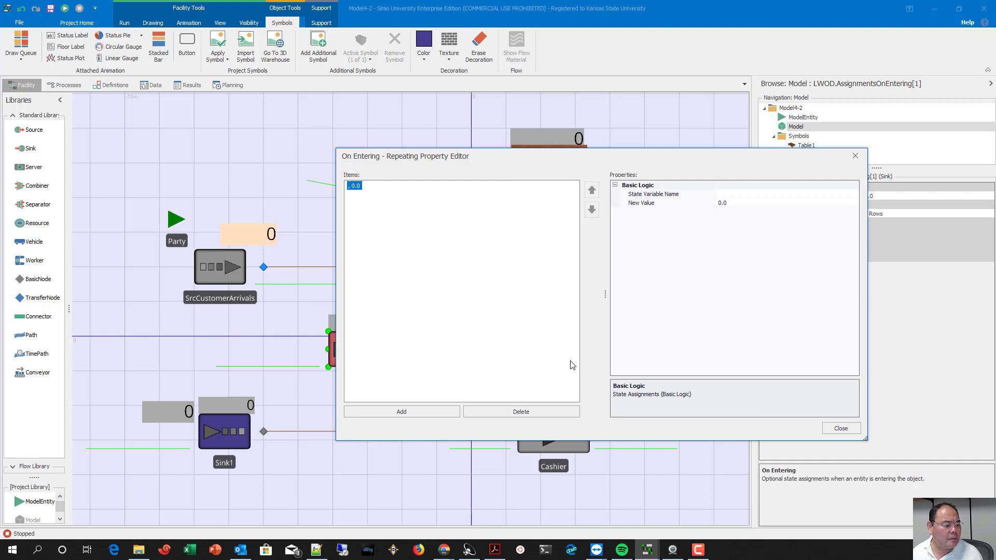
pyautogui.click(792, 196)
pyautogui.click(854, 194)
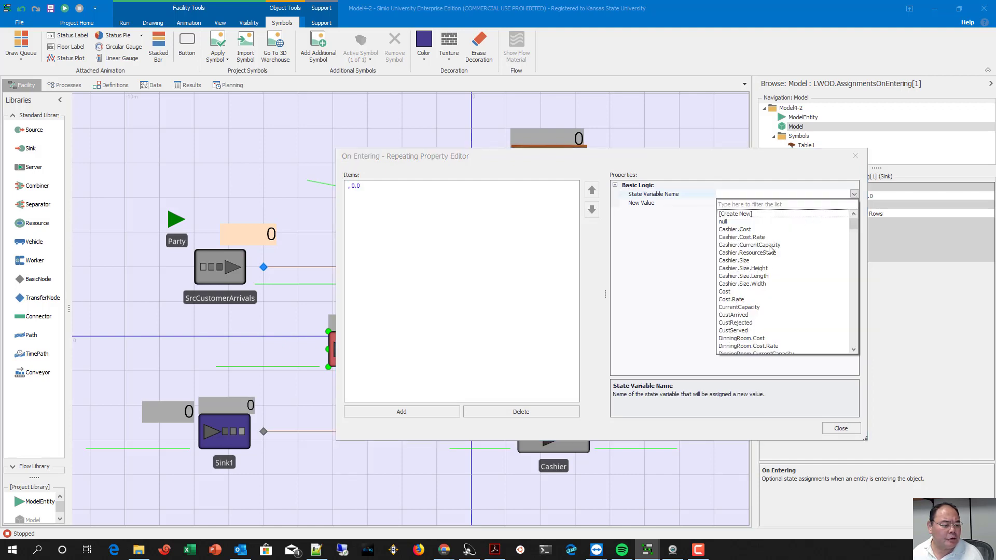
pyautogui.click(753, 322)
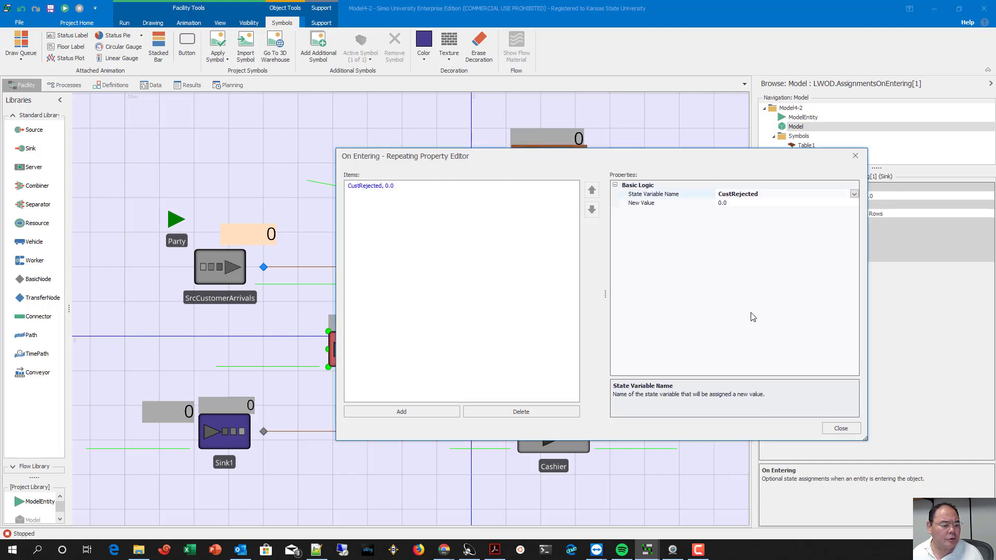
# Step: Set the CustRejected assignment's new value to CustRejected + ModelEntity.PartySize and close the assignment editor
pyautogui.click(795, 204)
pyautogui.click(854, 203)
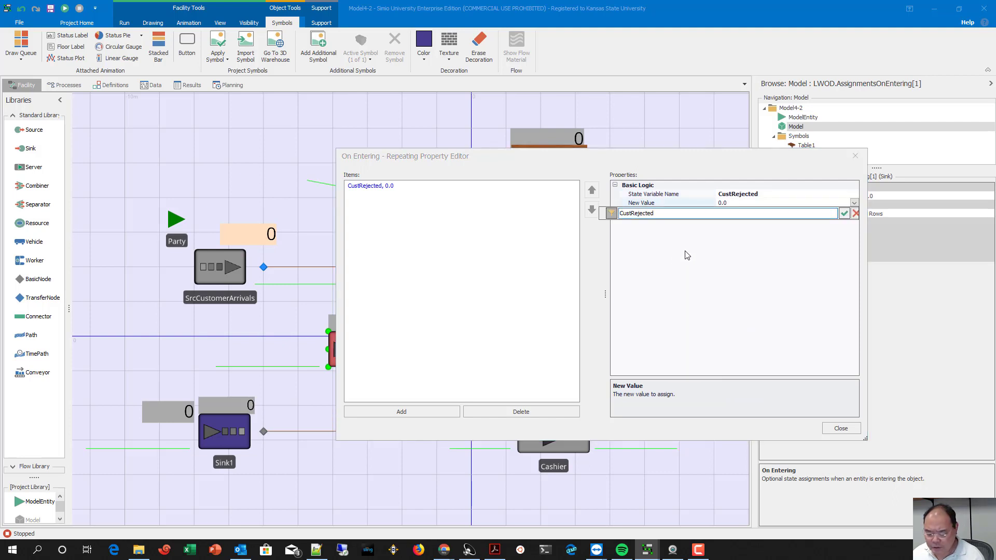
pyautogui.write('+ M')
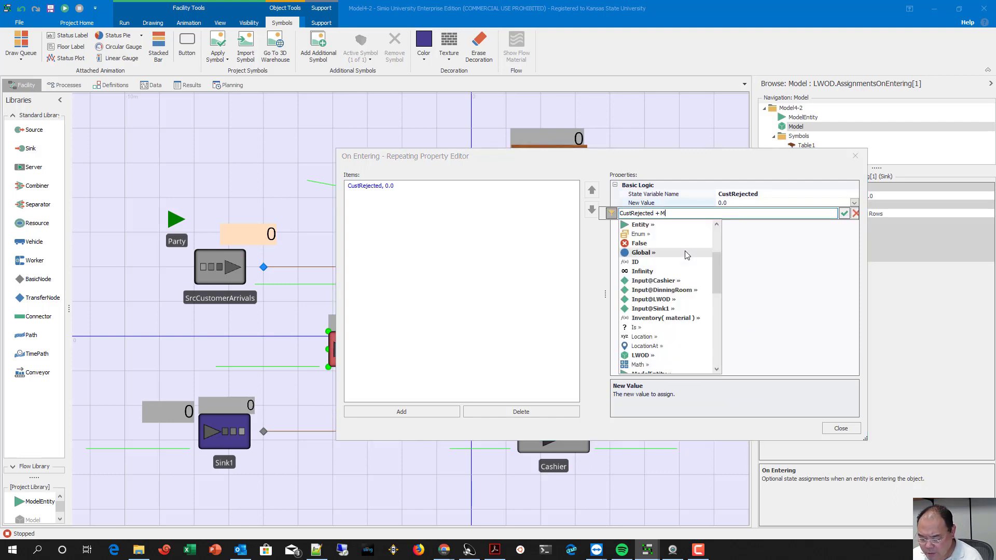
pyautogui.write('odelEntity.')
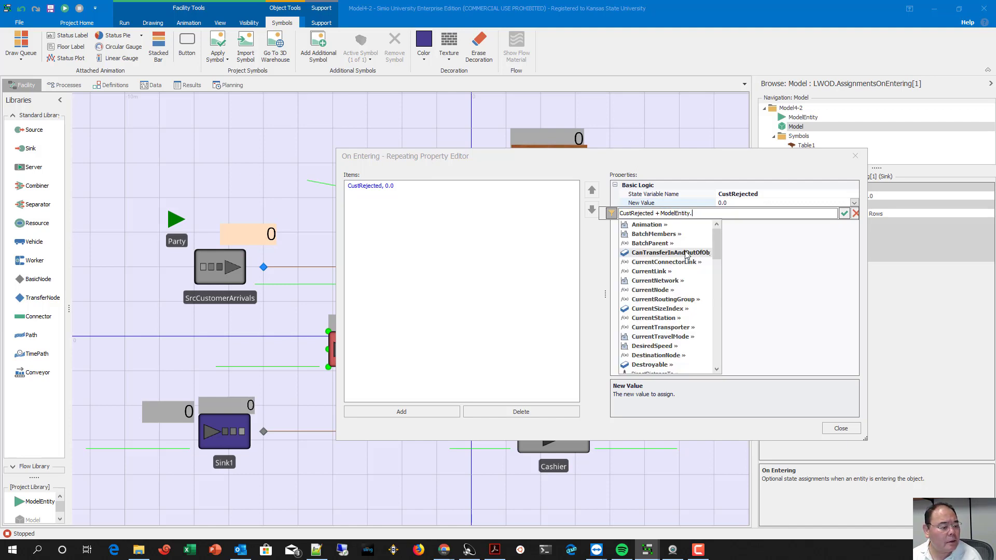
pyautogui.write('Pa')
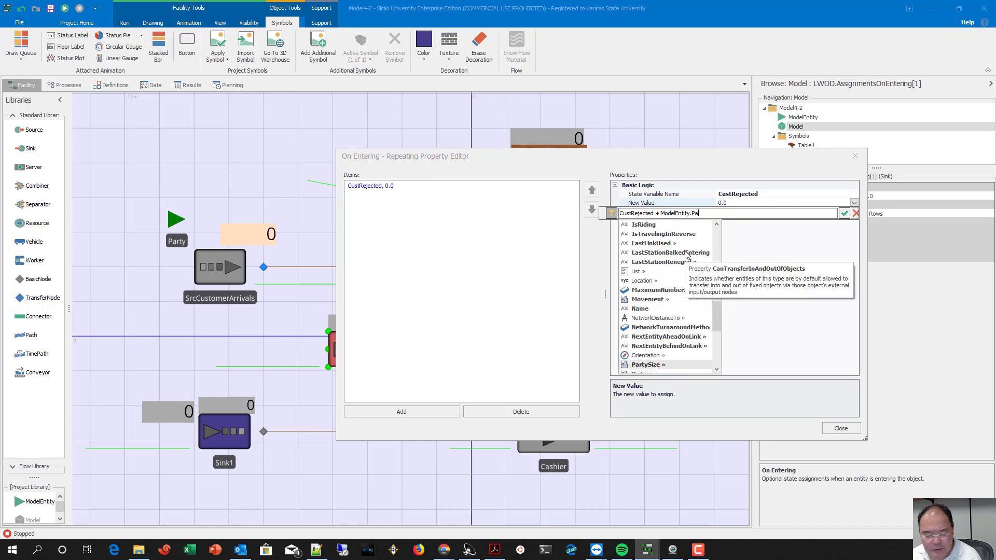
pyautogui.write('r')
pyautogui.press('Return')
pyautogui.press('Return')
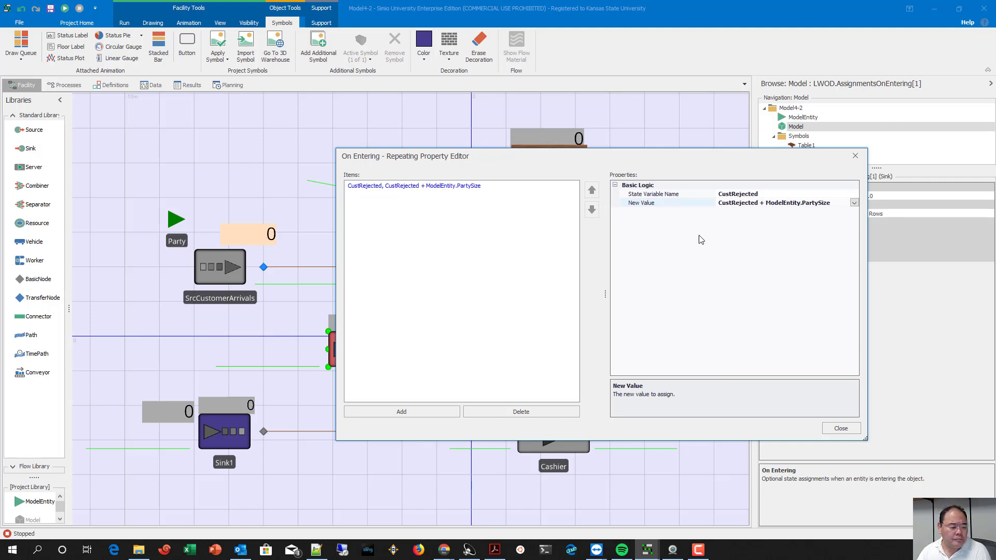
pyautogui.click(841, 428)
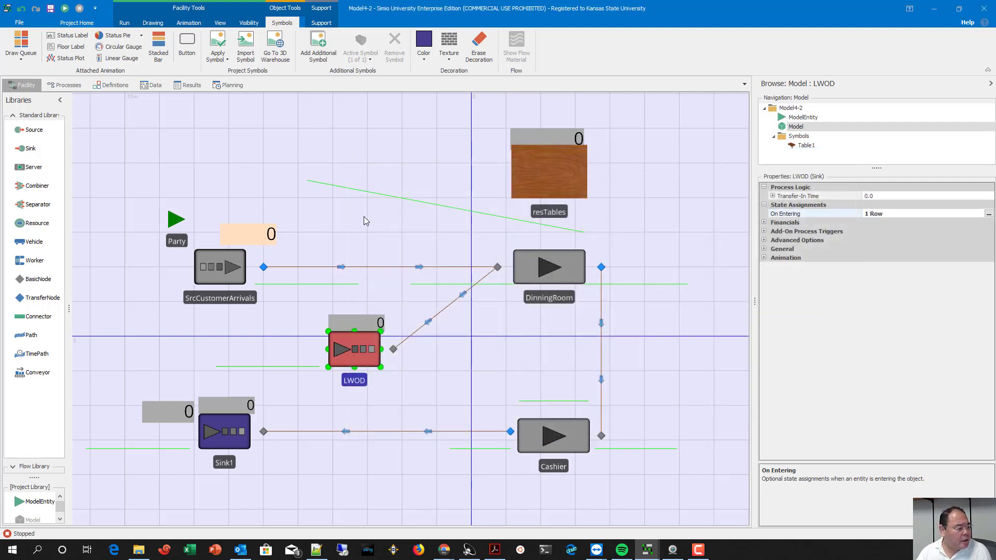
# Step: Move the CustArrived status label slightly so it sits more directly above the SrcCustomerArrivals source
pyautogui.click(254, 236)
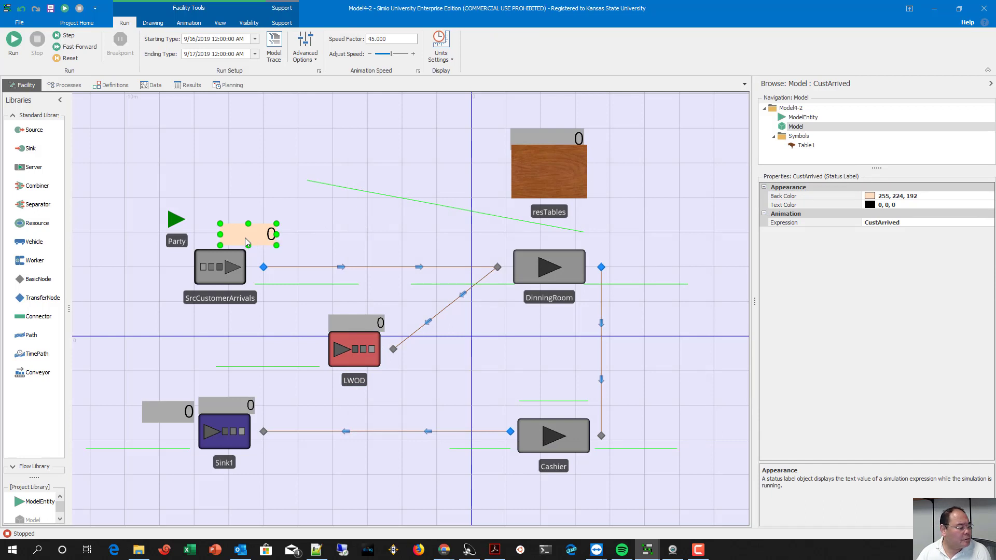
pyautogui.moveTo(244, 238); pyautogui.dragTo(230, 235)
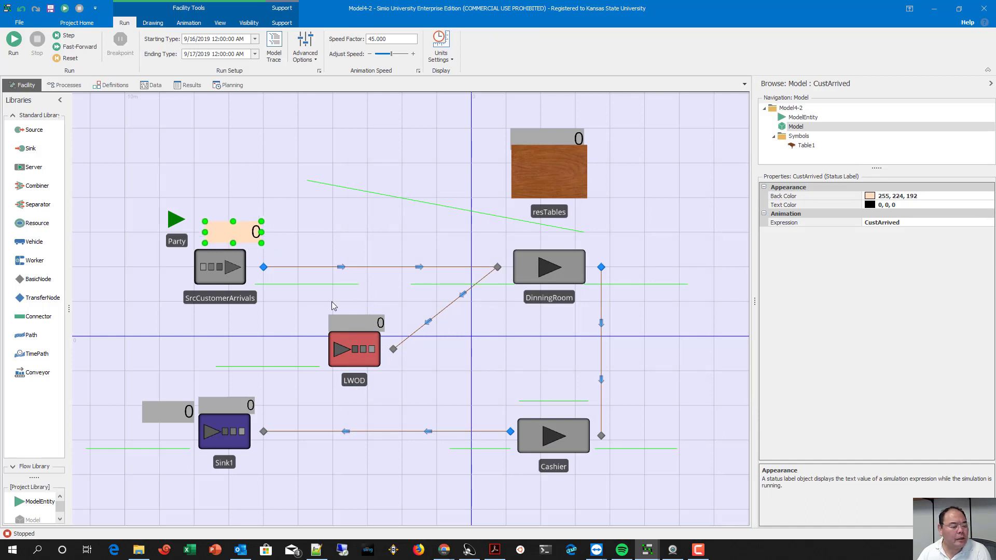
# Step: Set the back color of the CustServed status label beside Sink1 to the light orange 255, 224, 192
pyautogui.click(176, 410)
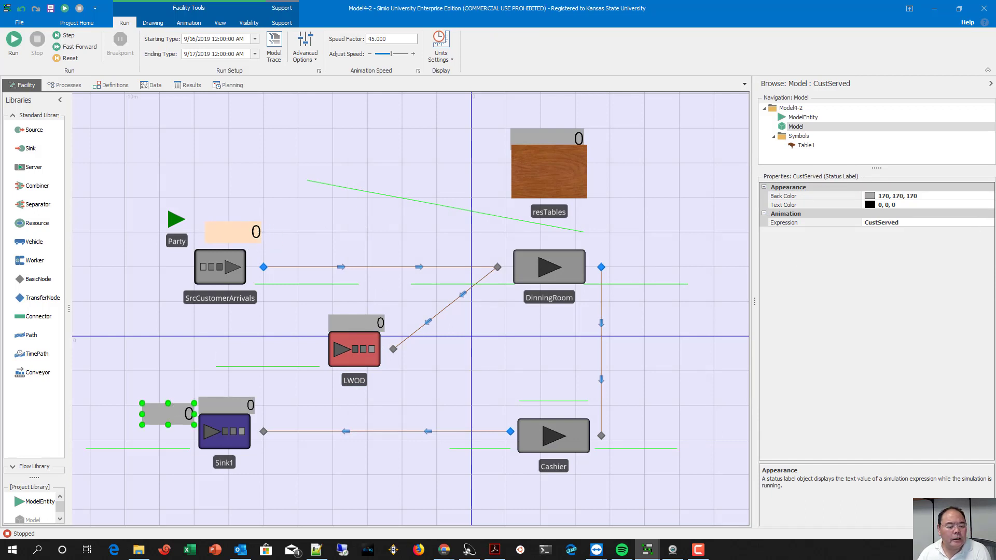
pyautogui.click(969, 198)
pyautogui.click(990, 196)
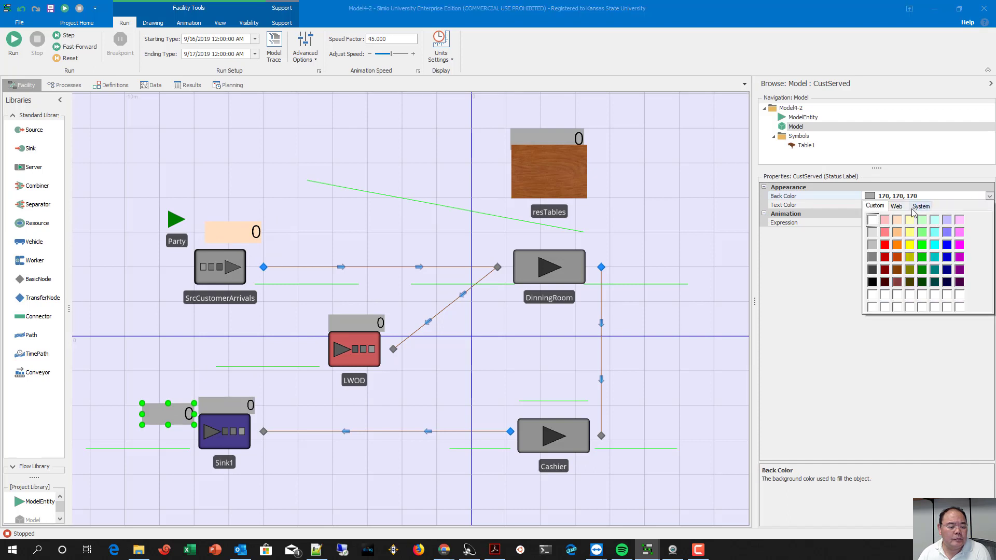
pyautogui.click(897, 220)
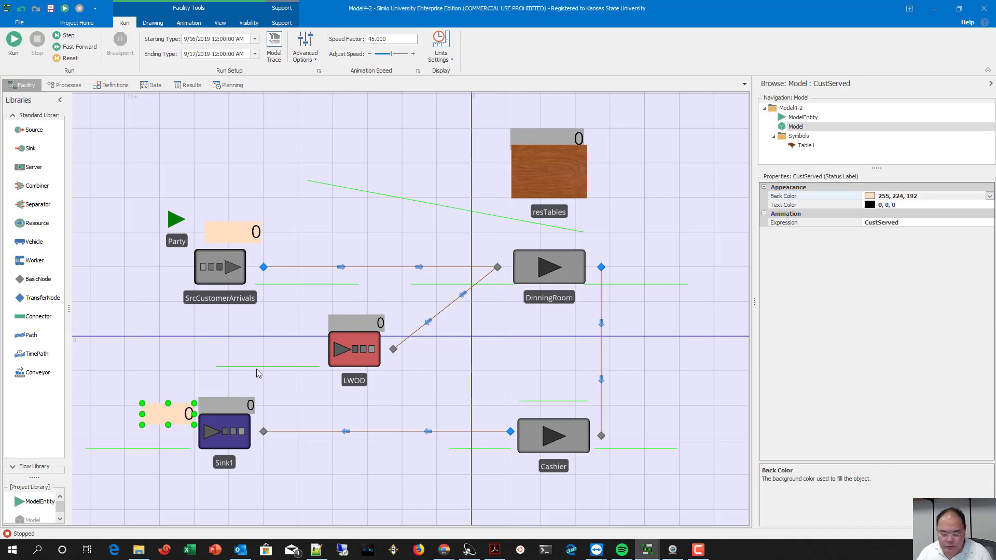
# Step: Place a copy of the CustServed status label beside the LWOD sink and set its expression to CustRejected
pyautogui.hotkey('ctrl', 'c')
pyautogui.hotkey('ctrl', 'v')
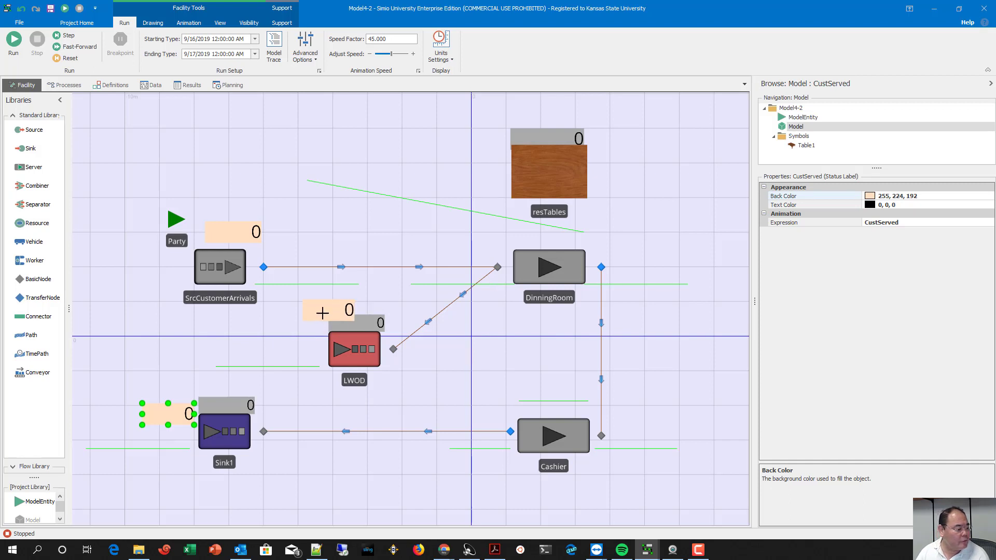
pyautogui.click(288, 346)
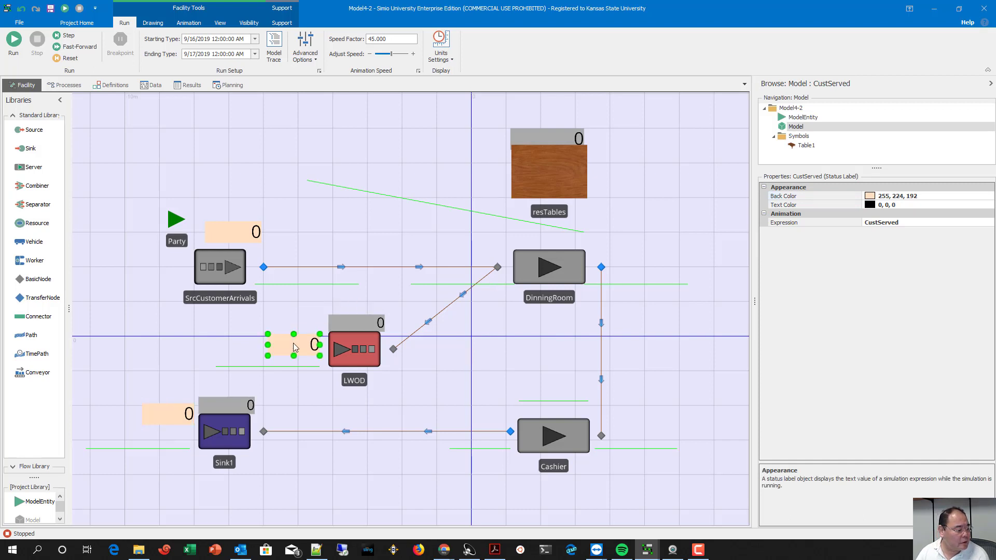
pyautogui.click(918, 223)
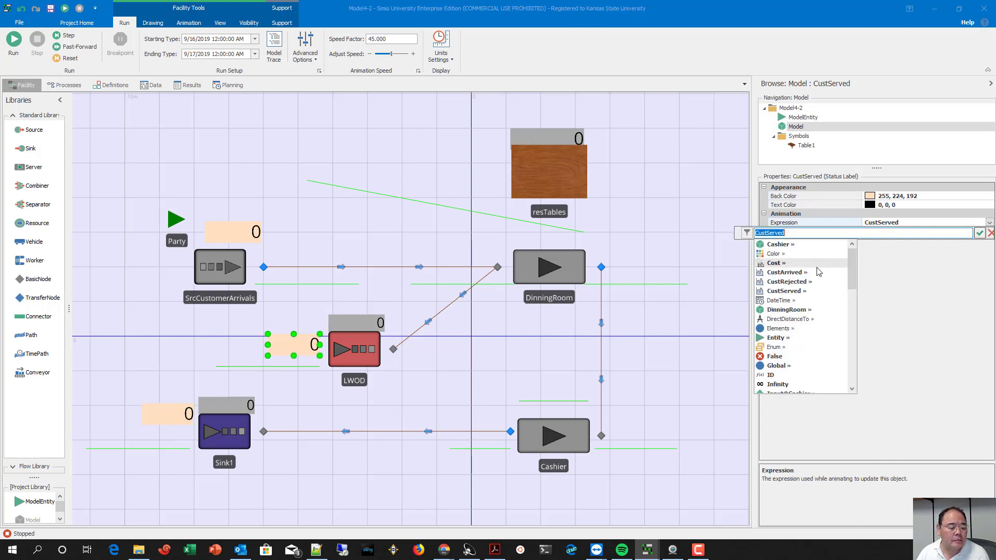
pyautogui.click(807, 281)
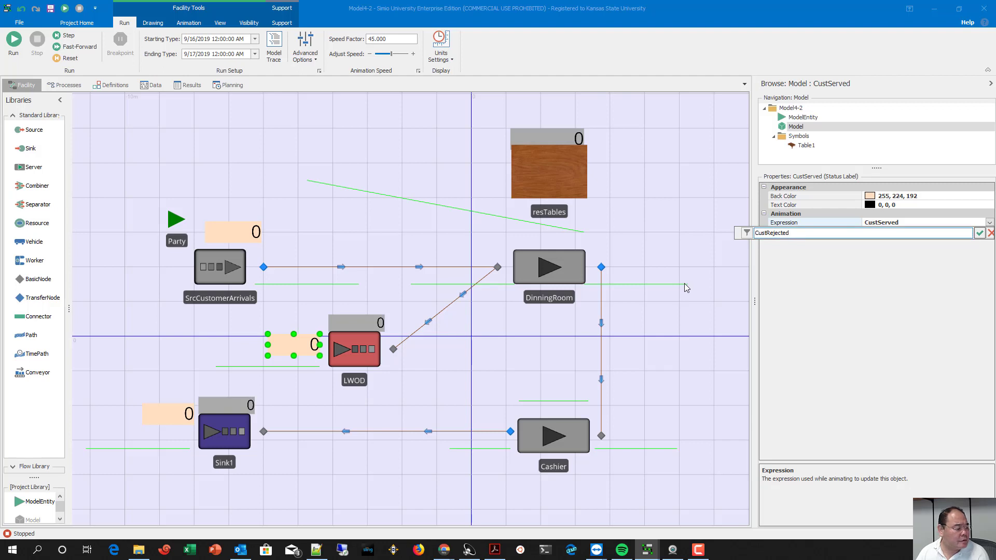
pyautogui.click(980, 233)
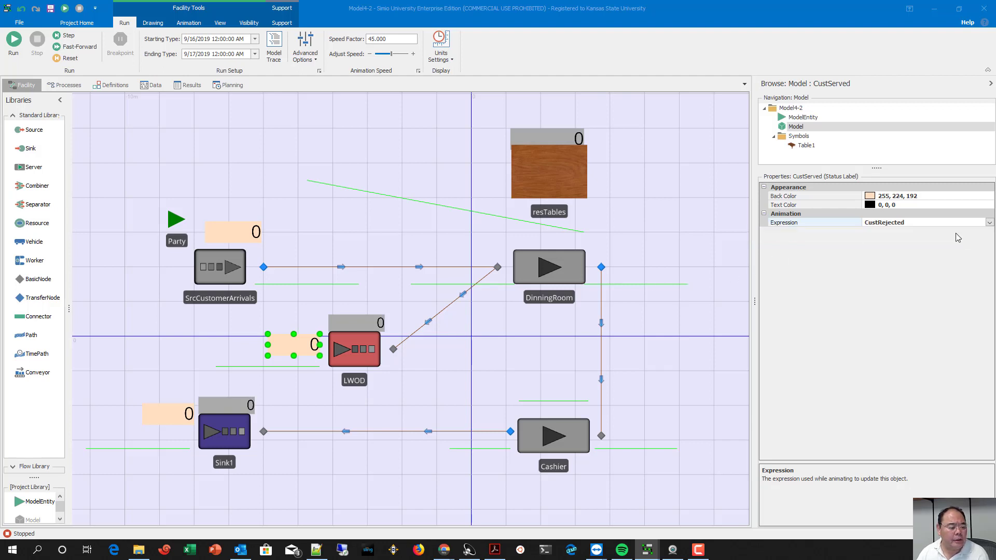
# Step: Run the model to its end and stop it, and set the ending type to a run length of 24 hours
pyautogui.click(13, 41)
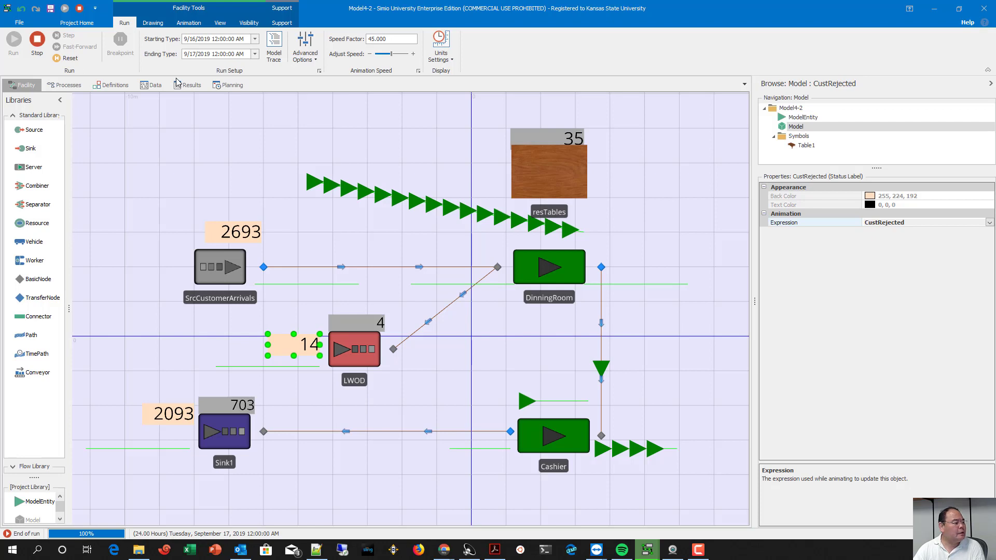
pyautogui.click(37, 41)
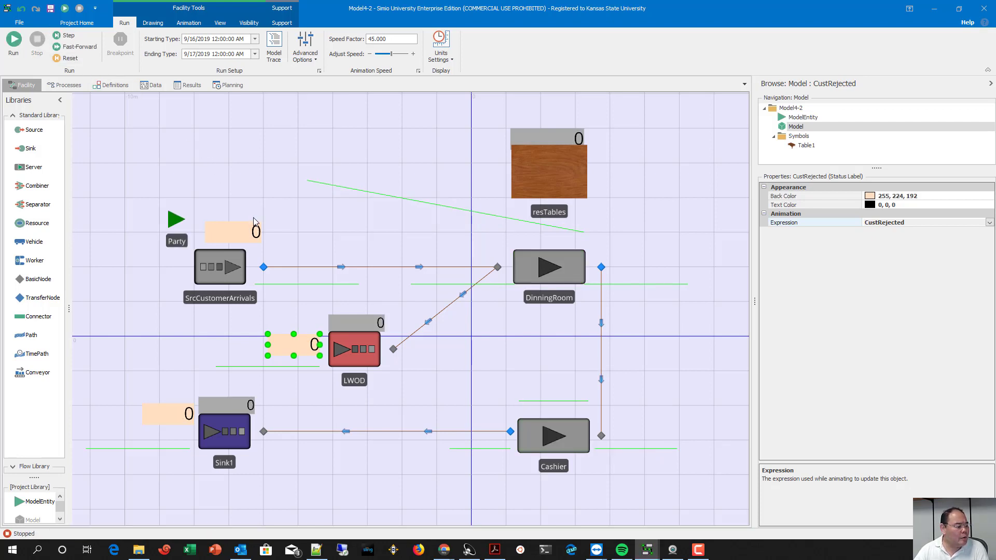
pyautogui.click(255, 54)
pyautogui.click(191, 97)
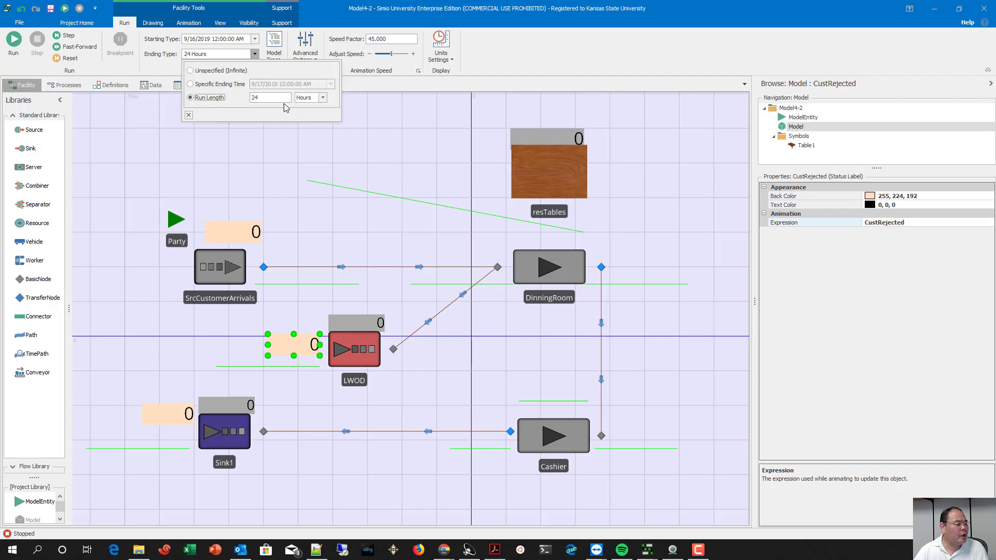
pyautogui.click(300, 146)
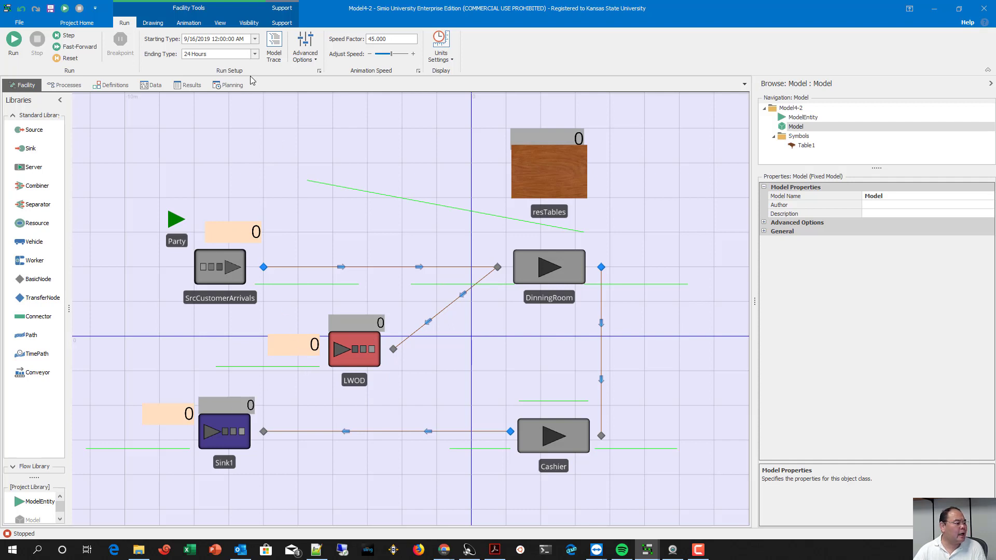
# Step: Add a user-defined File element named HourlyStat to the model's elements and set its file path to HourlyStat1.txt
pyautogui.click(124, 86)
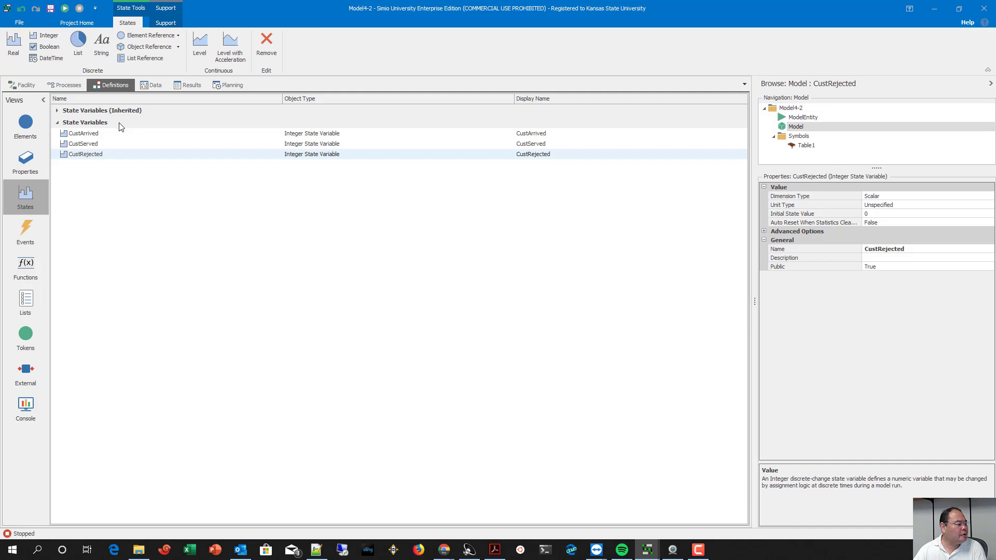
pyautogui.click(29, 133)
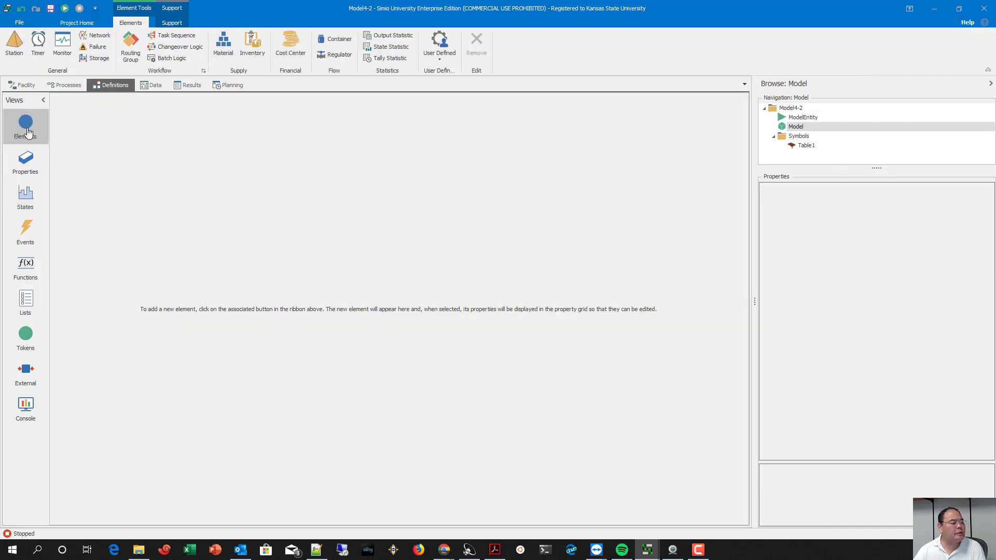
pyautogui.click(439, 56)
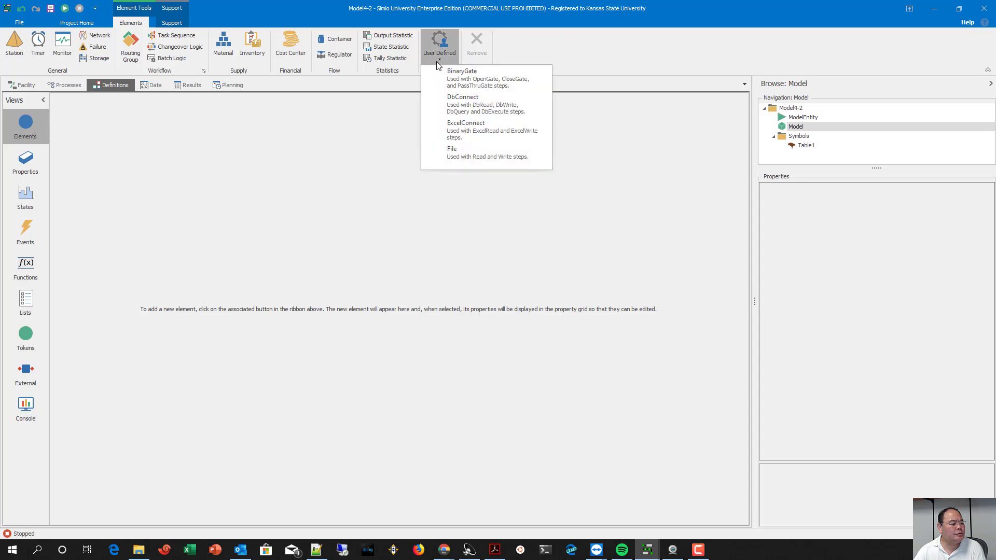
pyautogui.click(464, 151)
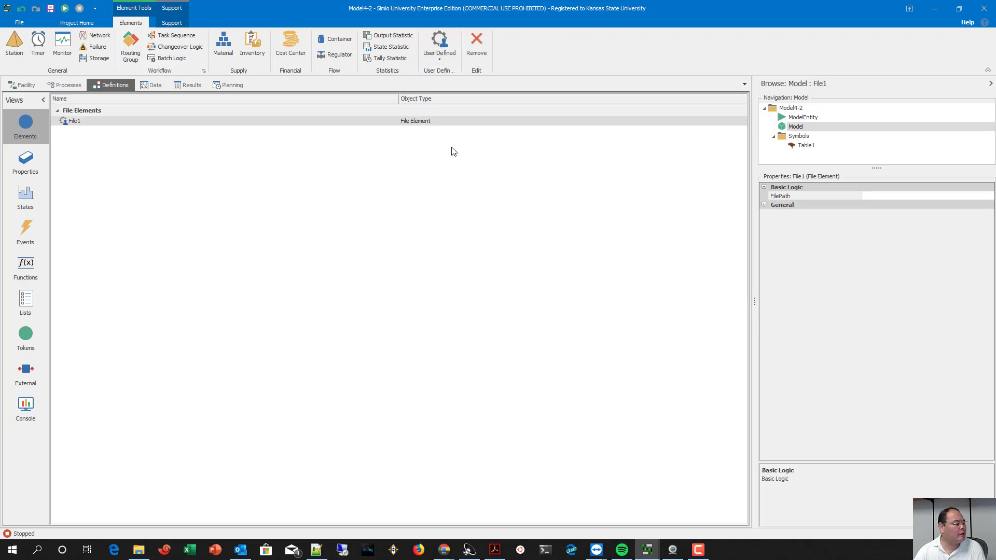
pyautogui.click(110, 124)
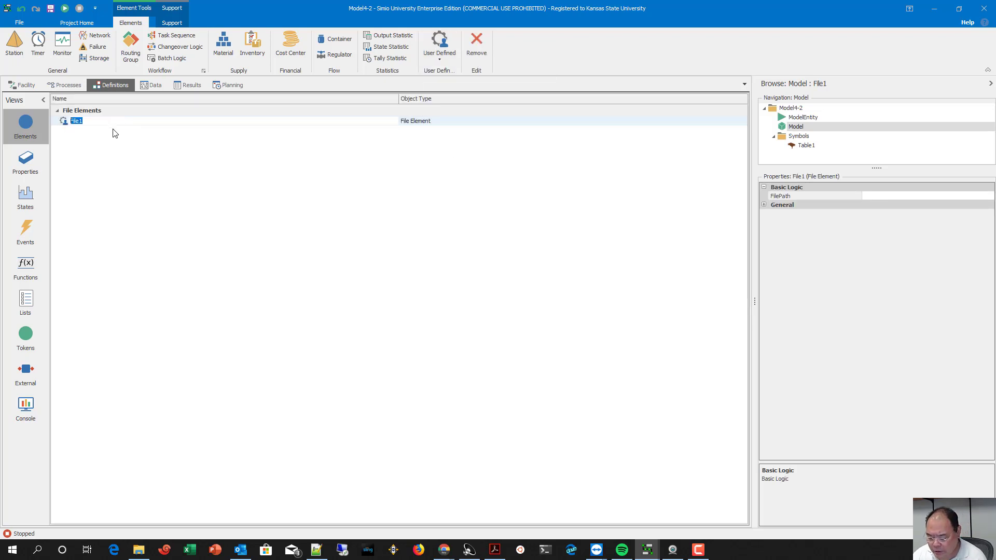
pyautogui.write('Hour')
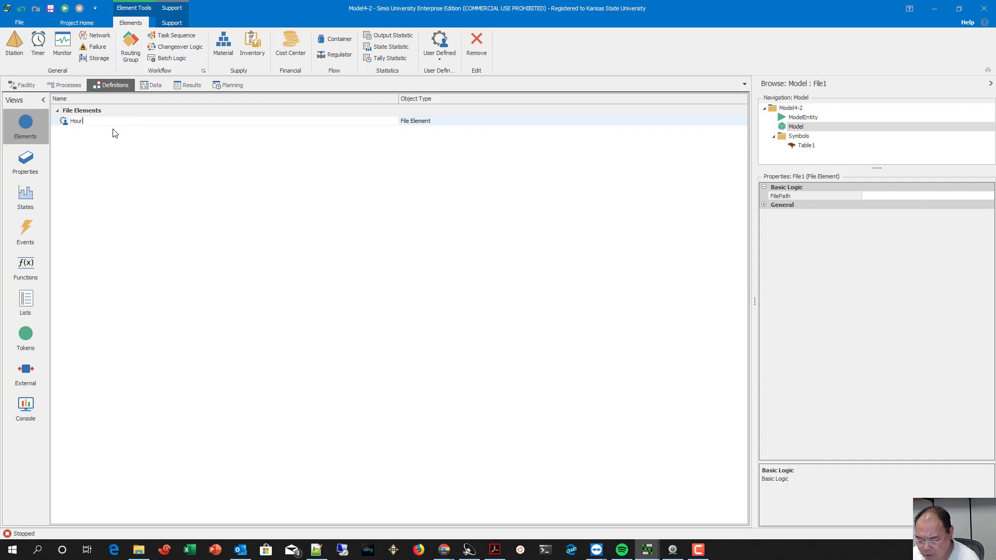
pyautogui.write('lyStat')
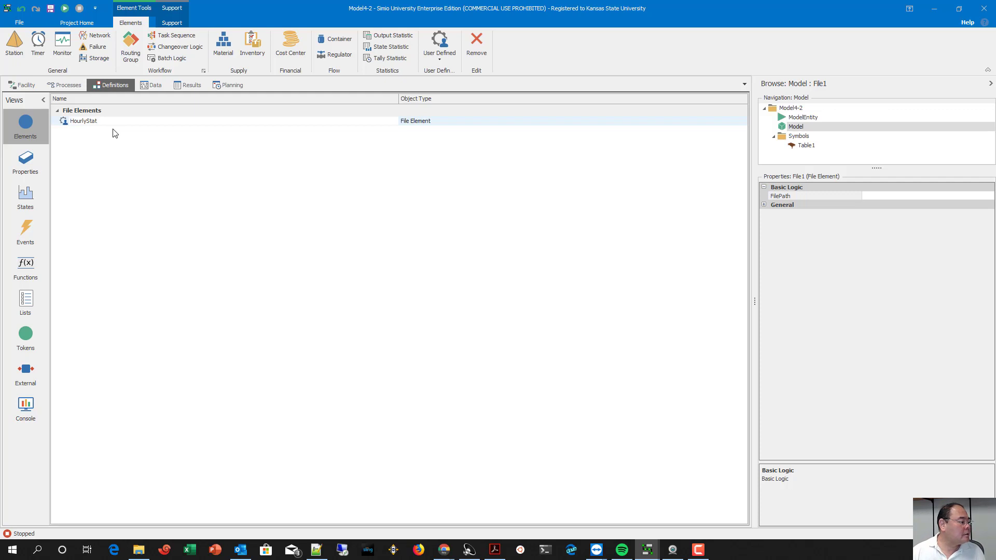
pyautogui.press('Return')
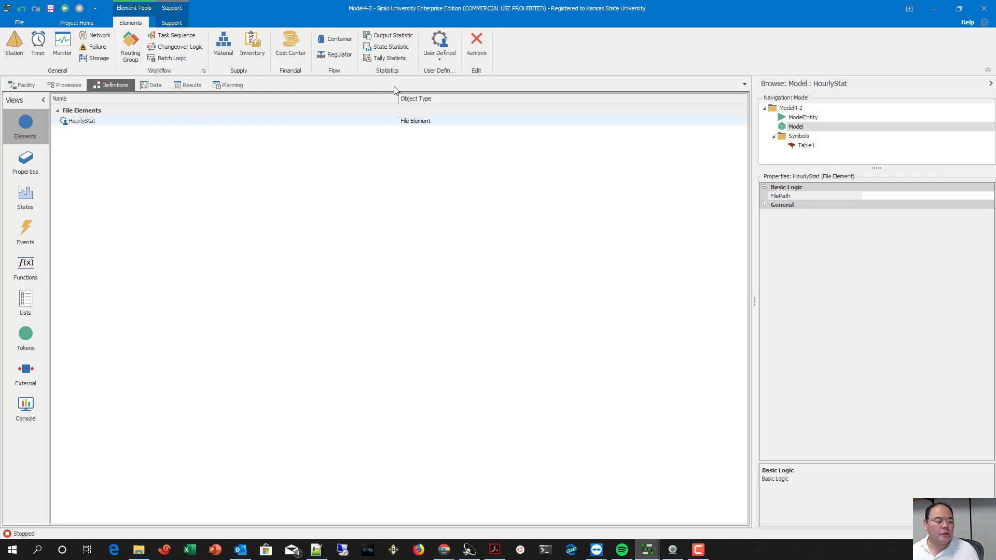
pyautogui.click(877, 198)
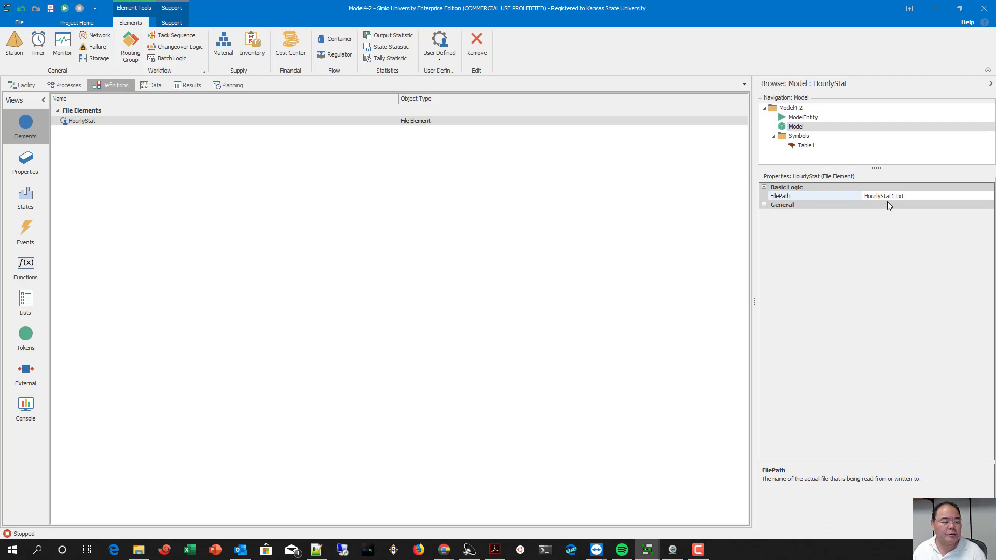
pyautogui.click(898, 230)
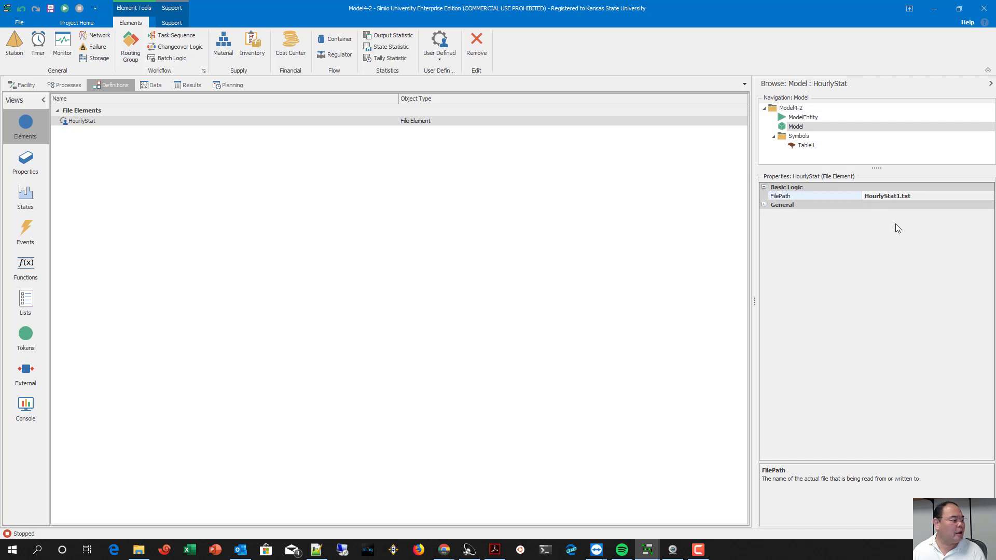
# Step: Add a Timer element to the model and rename it HourlyTimer
pyautogui.click(37, 52)
pyautogui.click(92, 142)
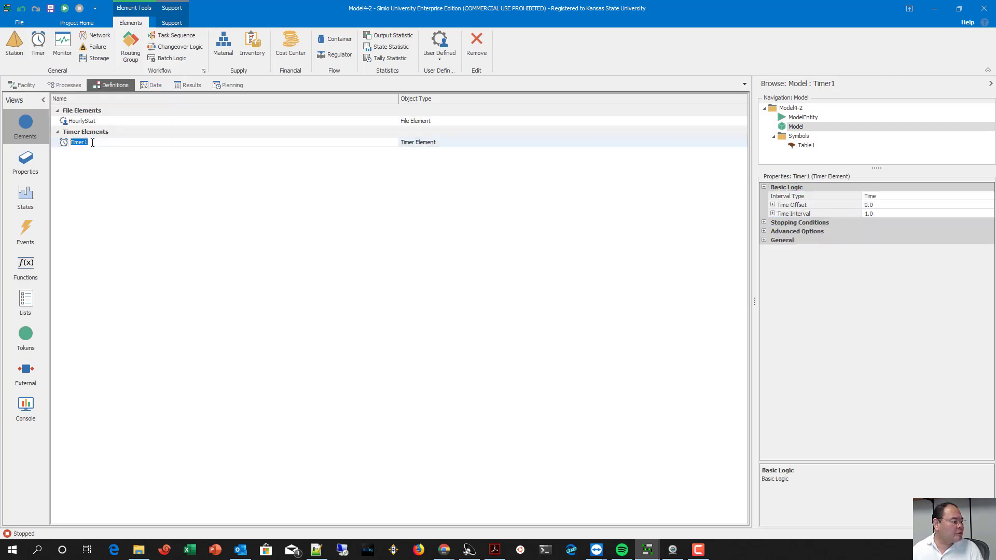
pyautogui.click(92, 143)
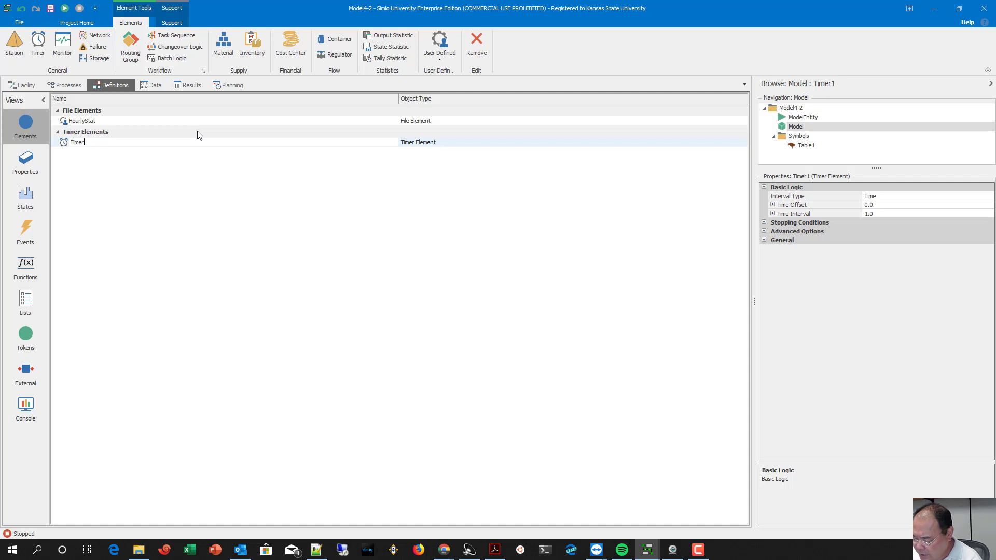
pyautogui.write('Hour')
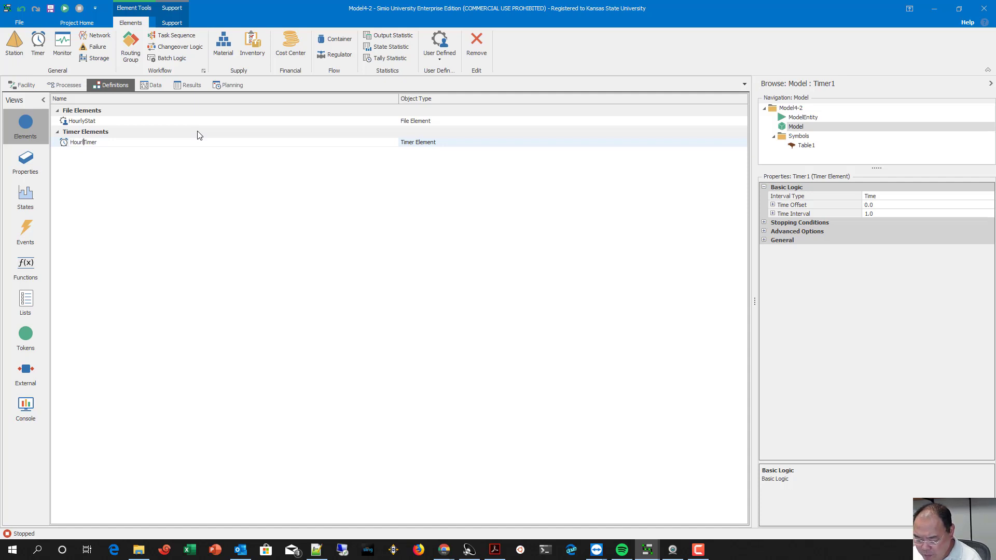
pyautogui.write('ly')
pyautogui.press('Return')
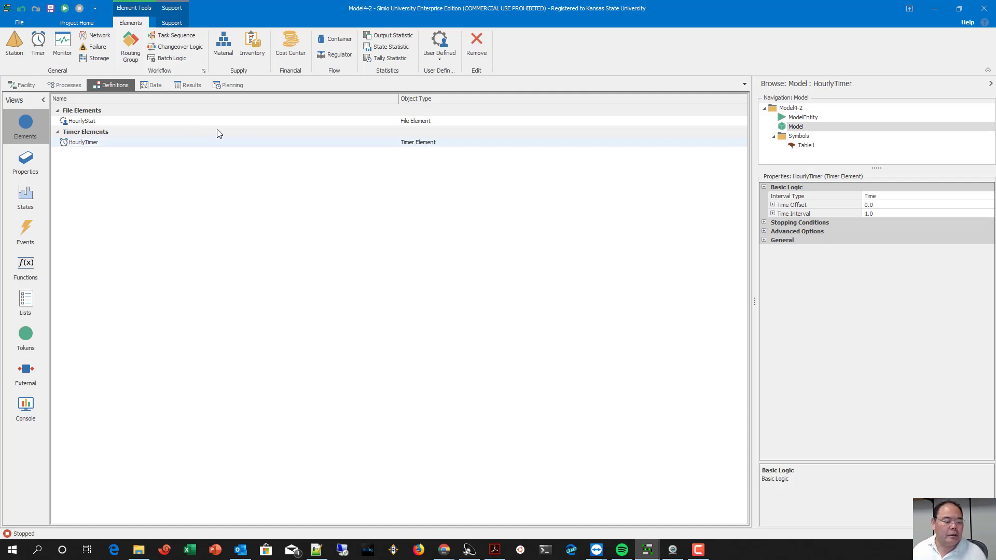
# Step: Set HourlyTimer's time offset to 1 hour and its time interval to 1 hour
pyautogui.click(887, 205)
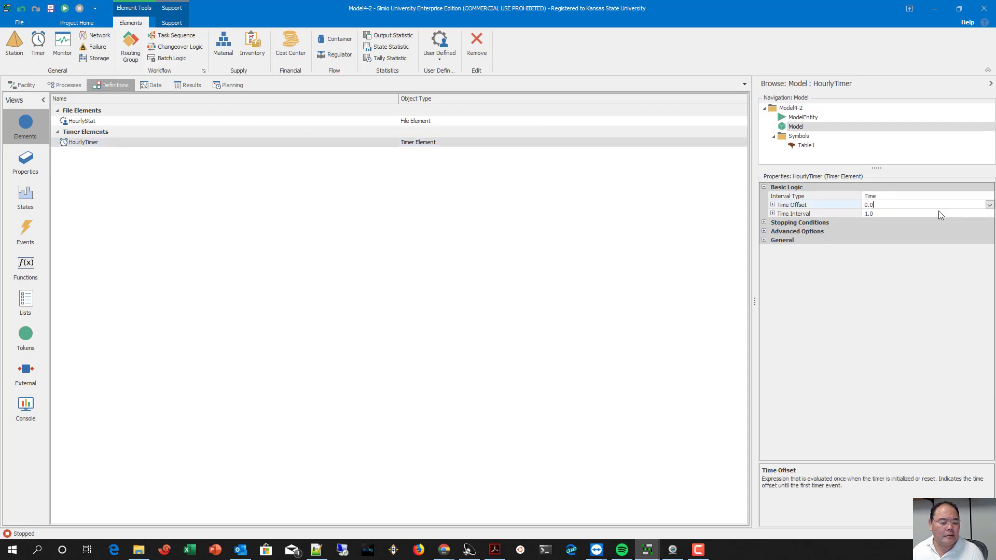
pyautogui.click(773, 205)
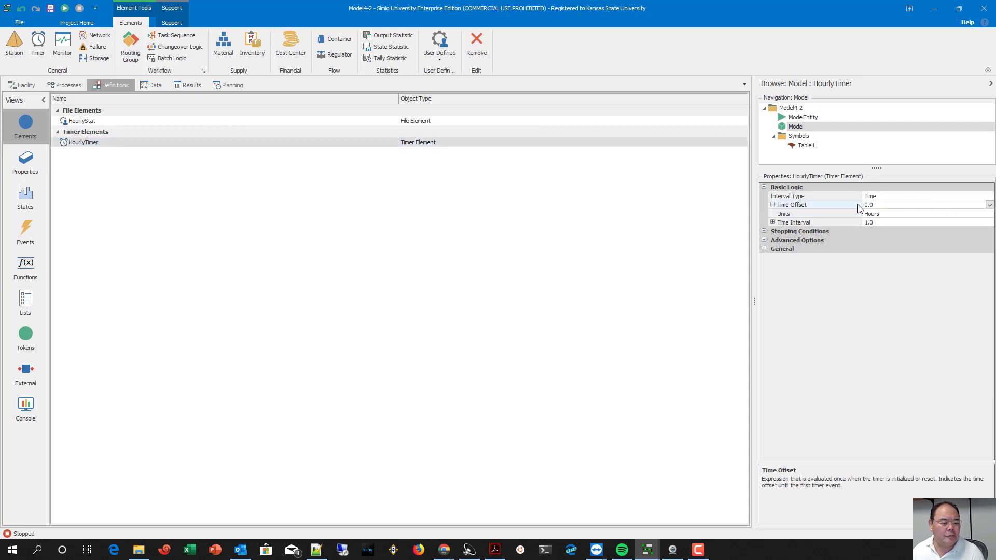
pyautogui.doubleClick(870, 205)
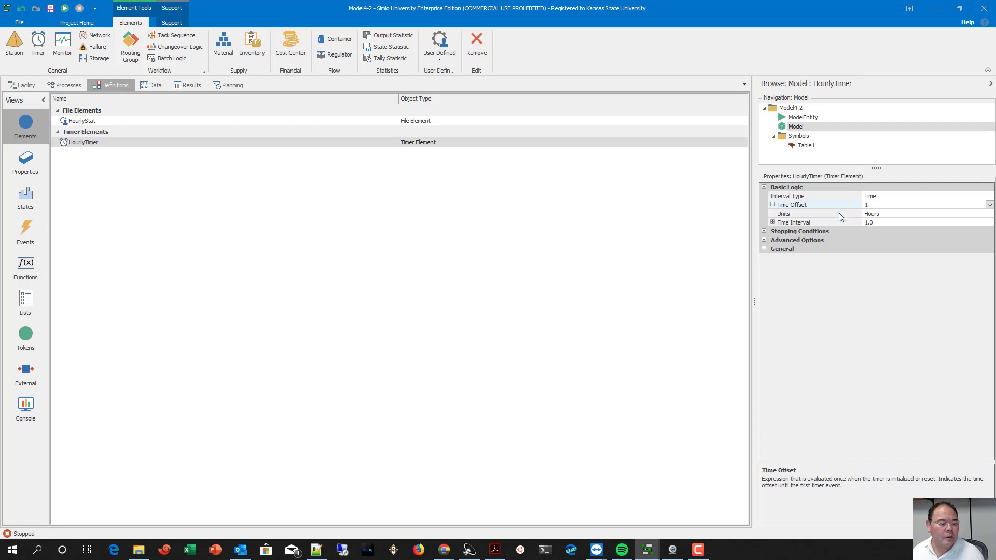
pyautogui.click(879, 223)
pyautogui.moveTo(879, 223); pyautogui.dragTo(853, 223)
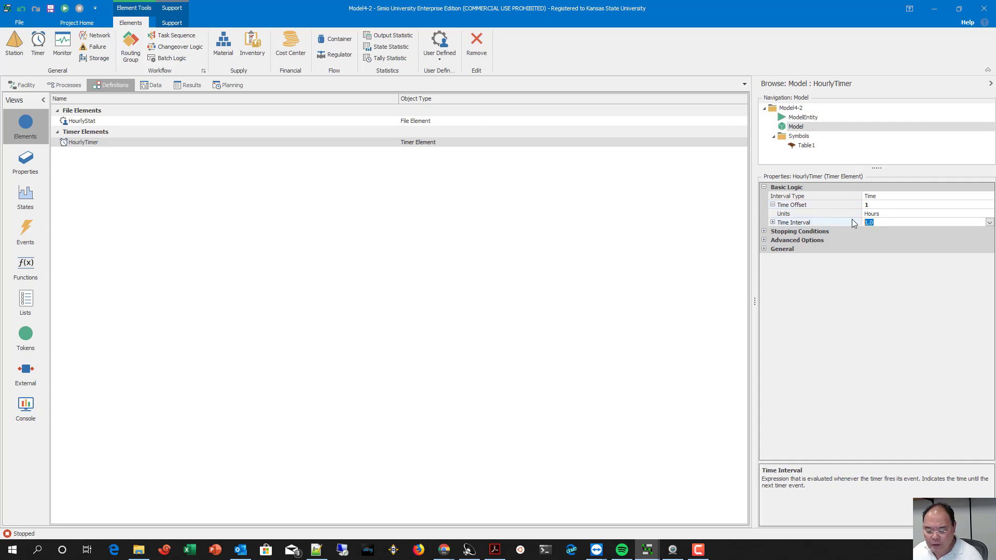
pyautogui.write('1')
pyautogui.press('Return')
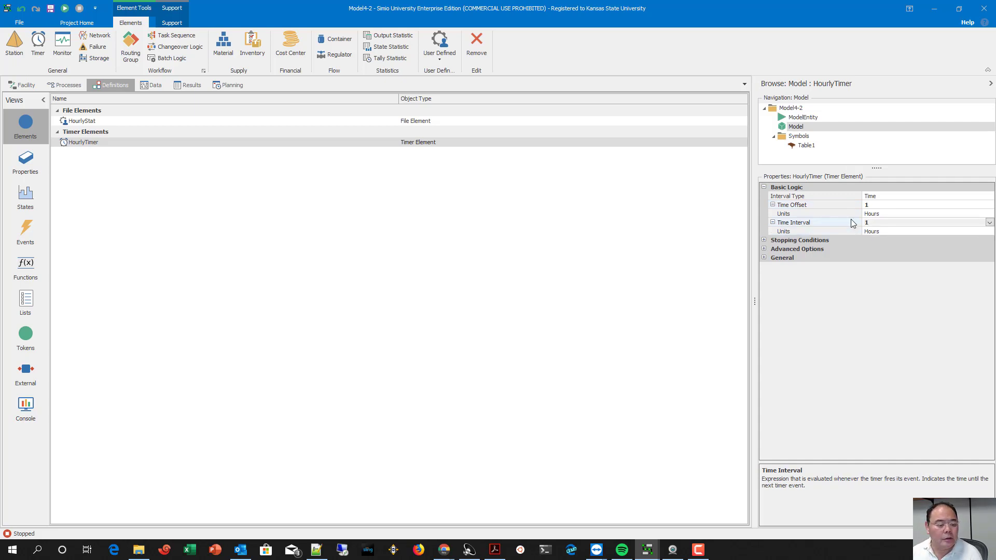
pyautogui.click(528, 238)
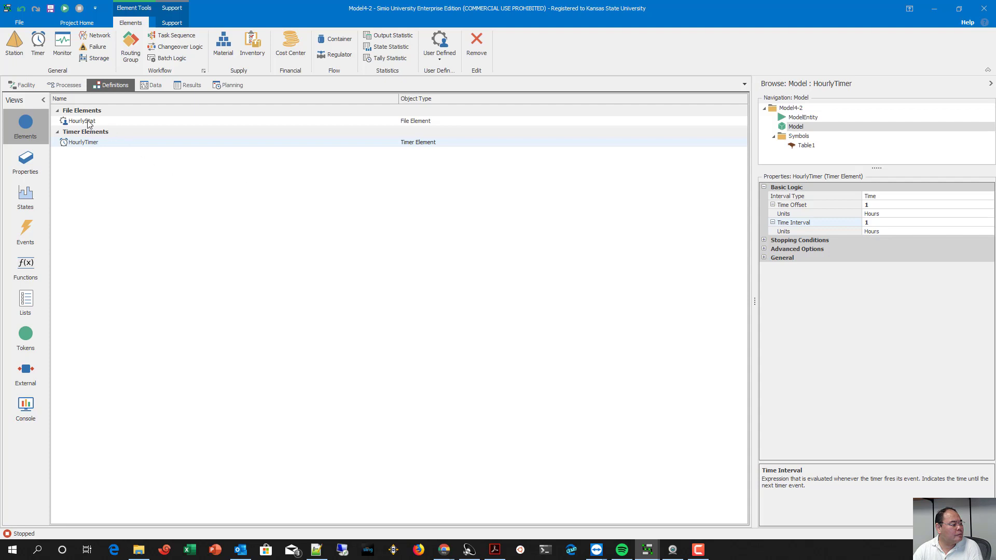
# Step: Create a new process in the model and rename it HourlyRPT
pyautogui.click(68, 85)
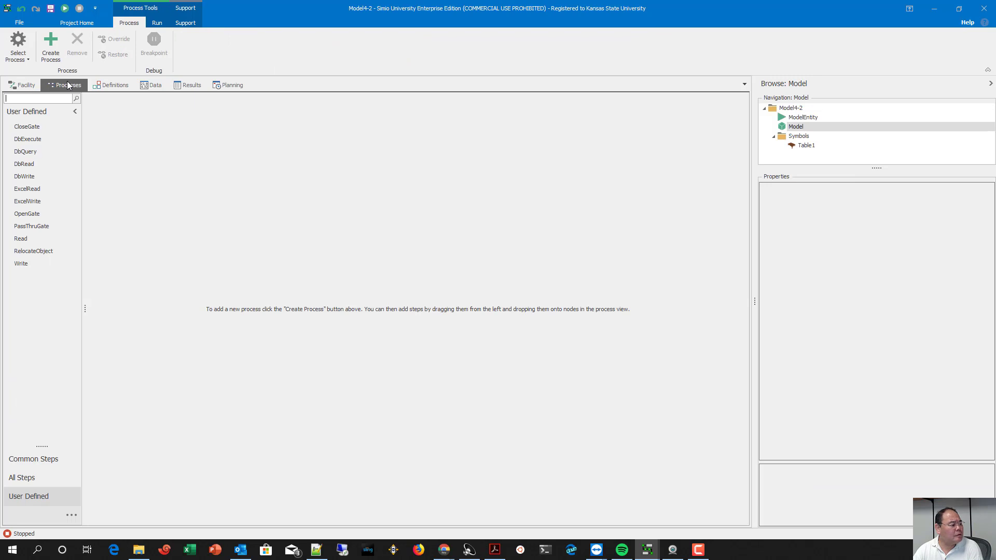
pyautogui.click(53, 53)
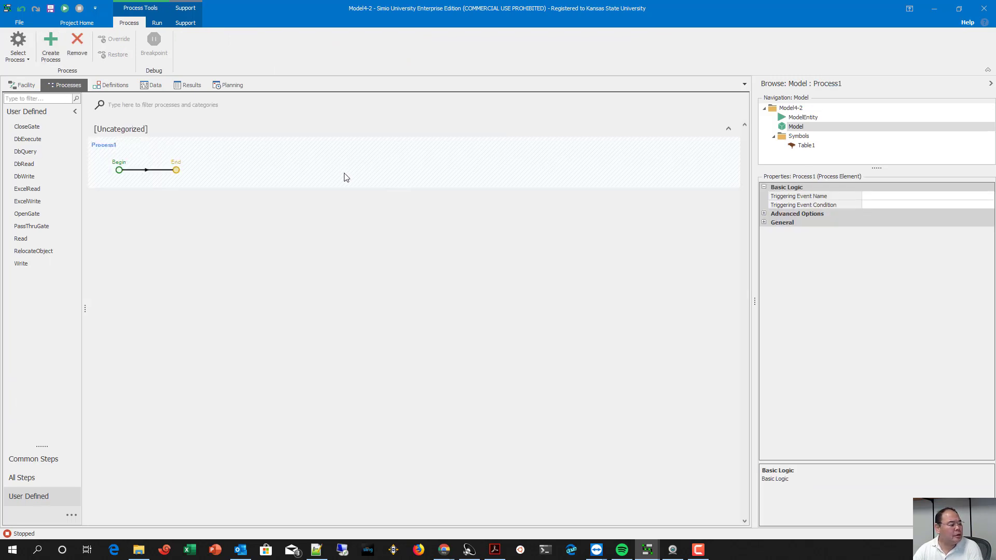
pyautogui.rightClick(123, 146)
pyautogui.click(164, 189)
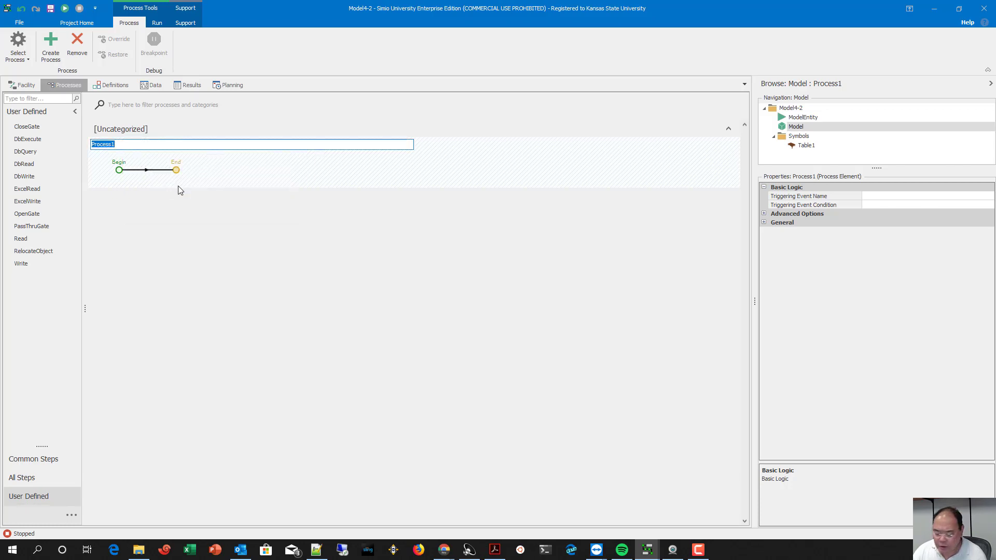
pyautogui.write('Hour')
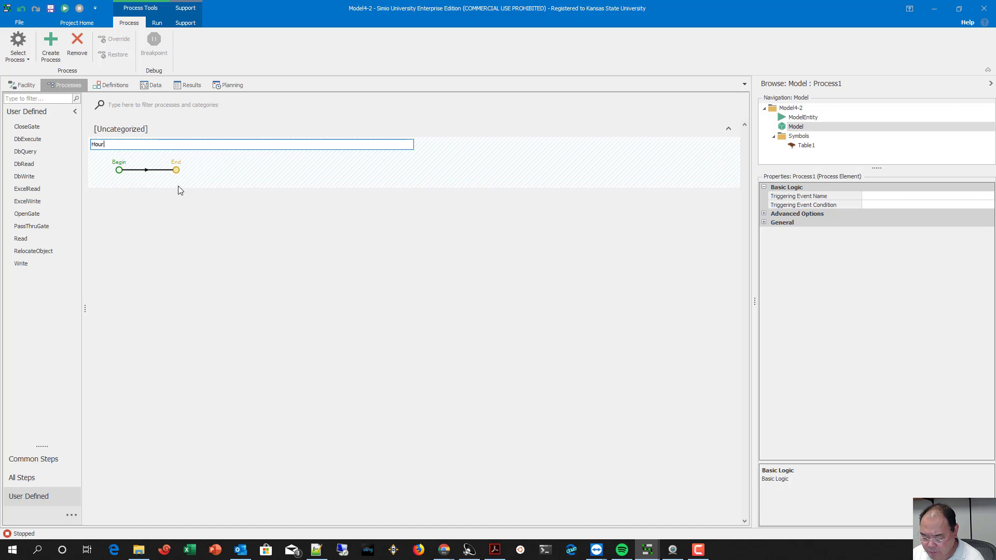
pyautogui.write('lyRPT')
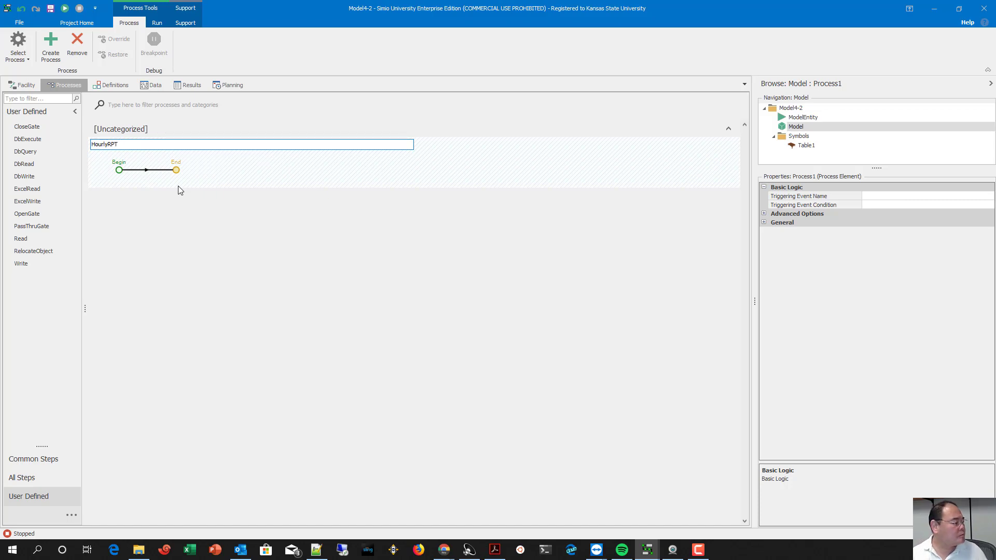
pyautogui.press('Return')
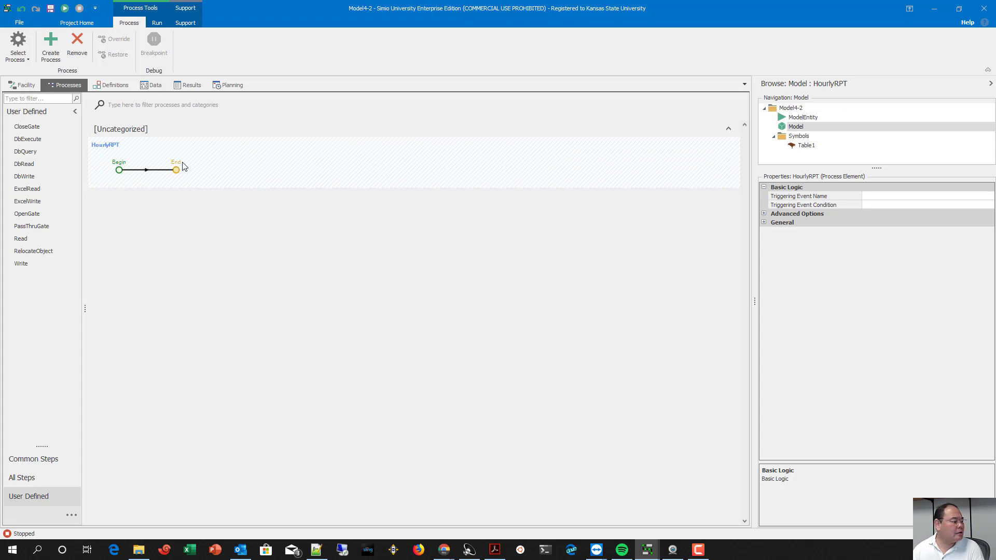
# Step: Set the triggering event of the HourlyRPT process to HourlyTimer.Event
pyautogui.click(895, 196)
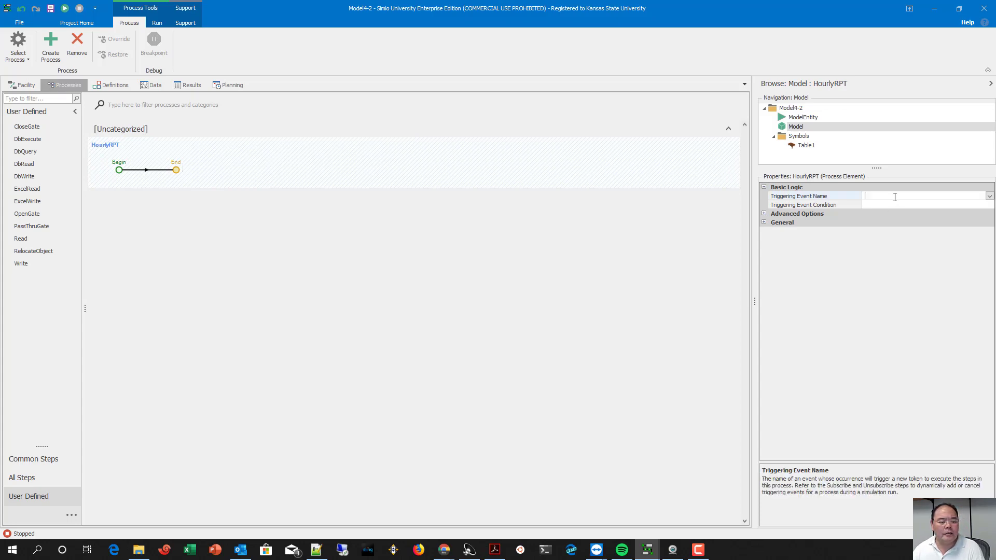
pyautogui.click(990, 196)
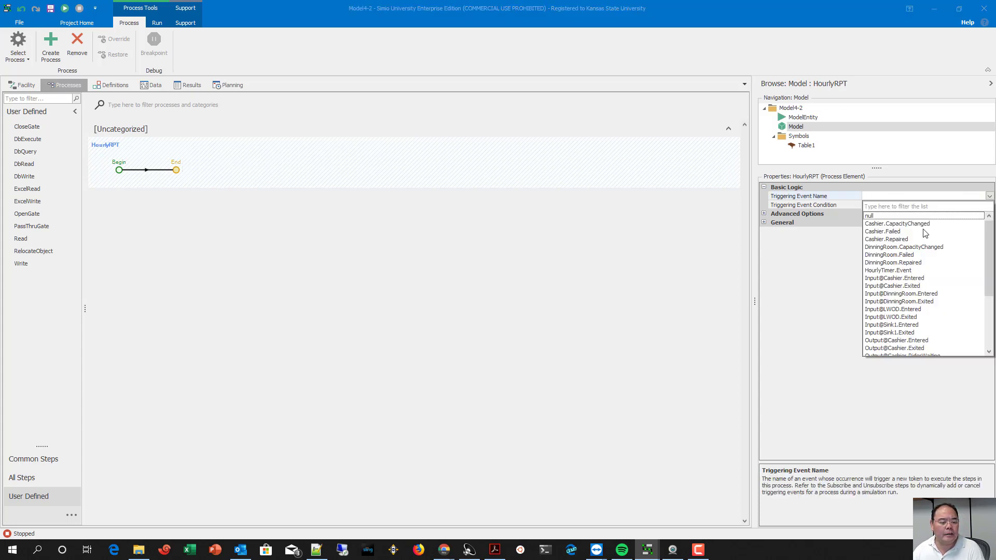
pyautogui.click(901, 271)
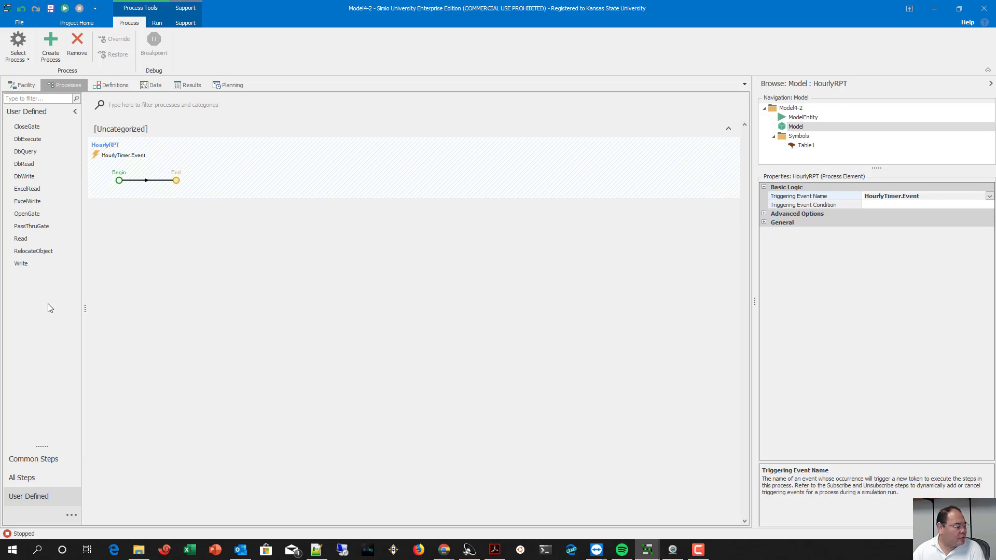
# Step: Add a user-defined Write step to the HourlyRPT process and set its file to HourlyStat
pyautogui.click(37, 498)
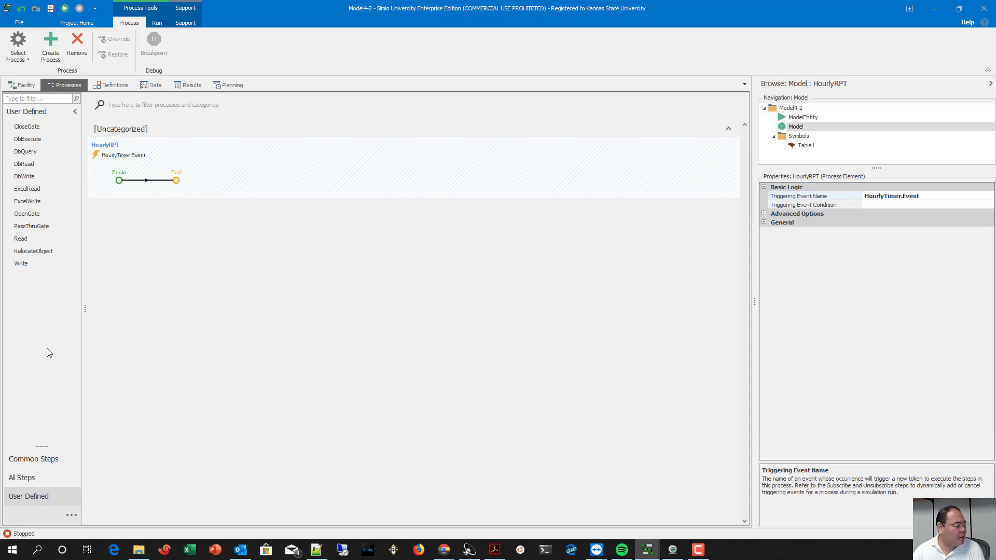
pyautogui.moveTo(23, 264); pyautogui.dragTo(192, 196)
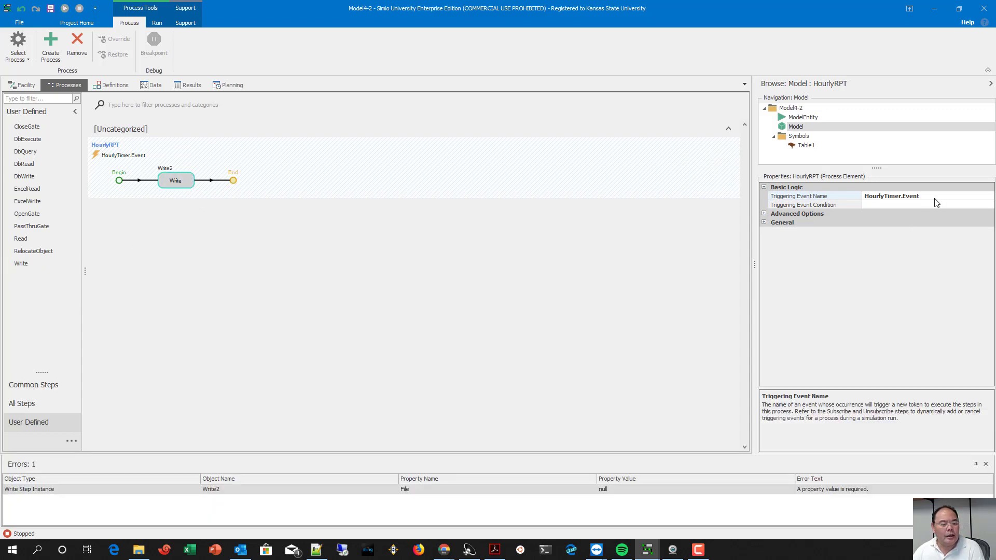
pyautogui.click(184, 180)
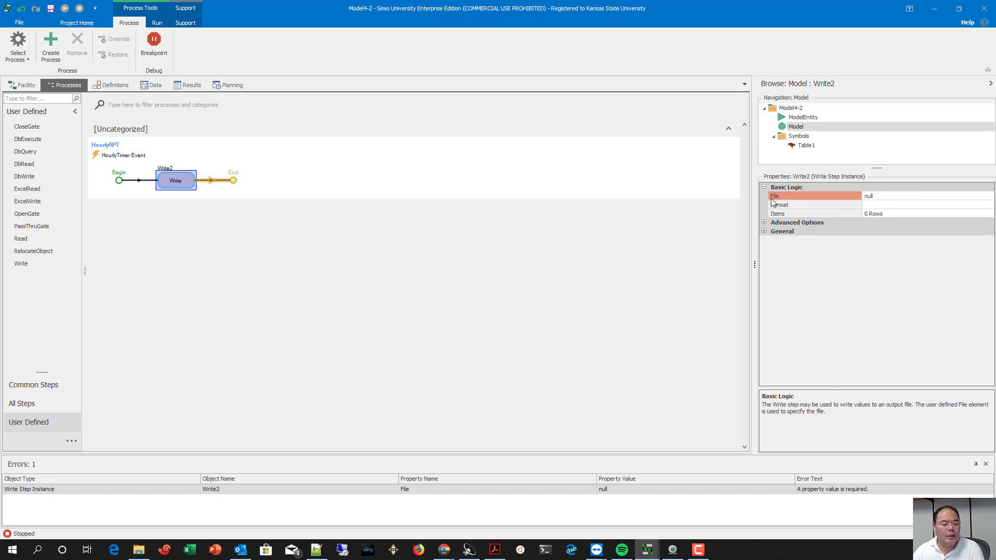
pyautogui.click(905, 197)
pyautogui.click(990, 198)
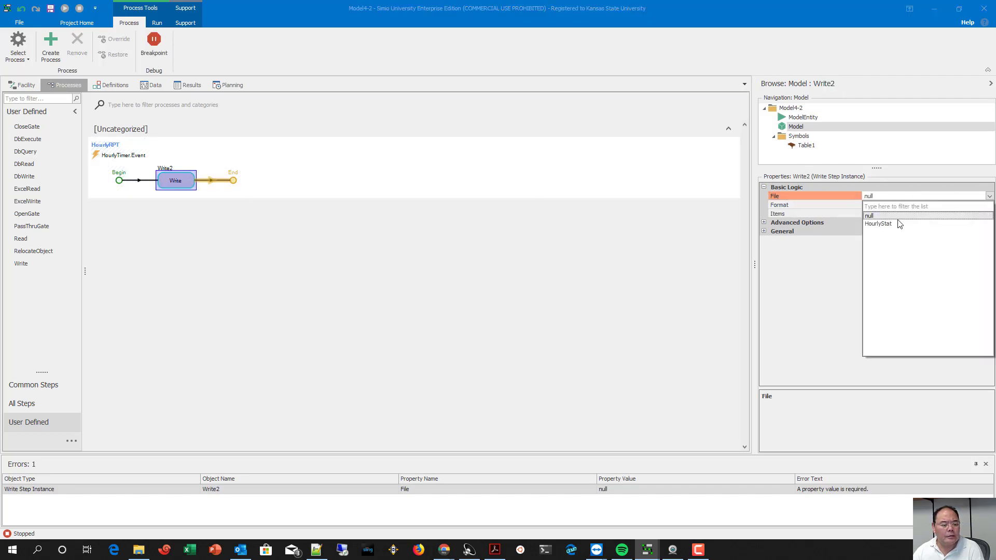
pyautogui.click(887, 222)
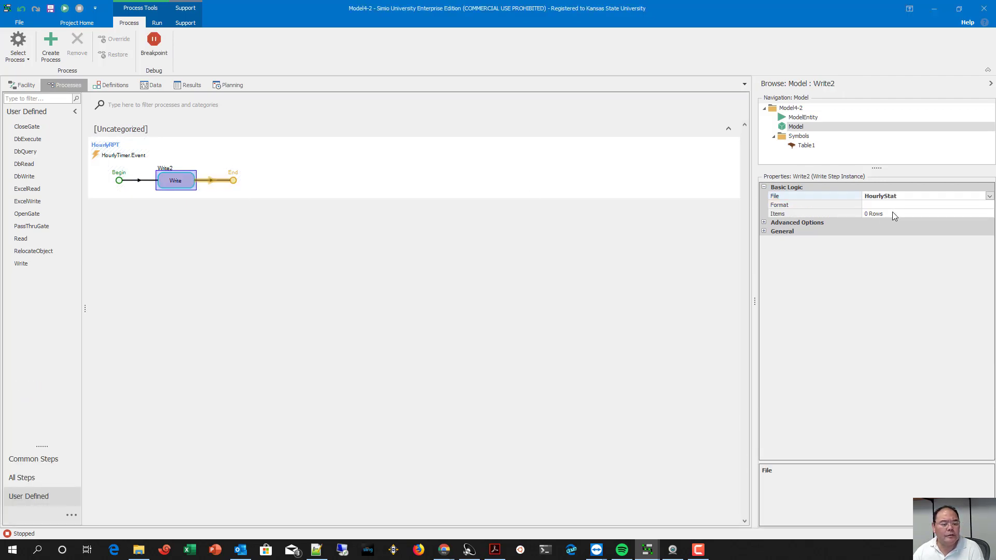
# Step: Add a first item to the Write step's items with the expression CustArrived
pyautogui.click(894, 214)
pyautogui.click(989, 214)
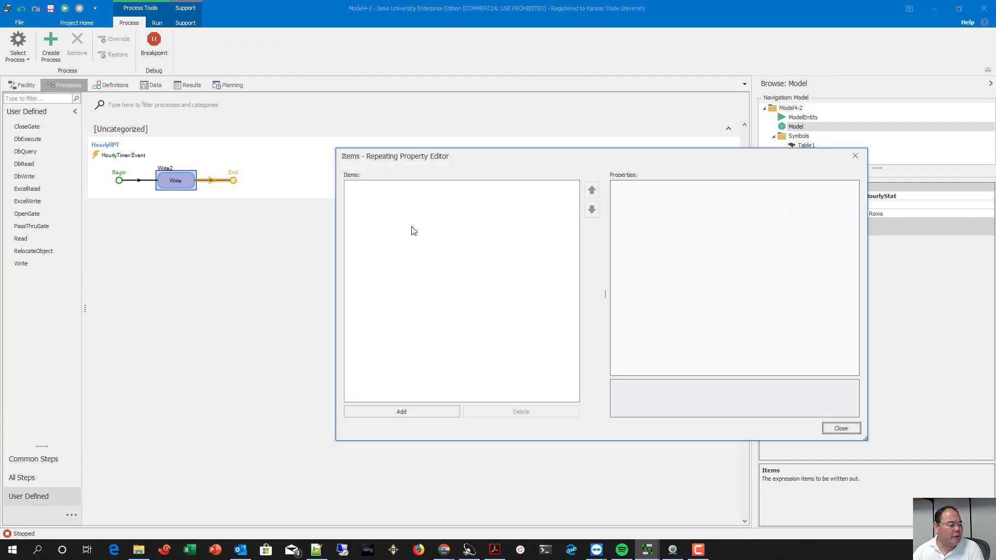
pyautogui.click(402, 410)
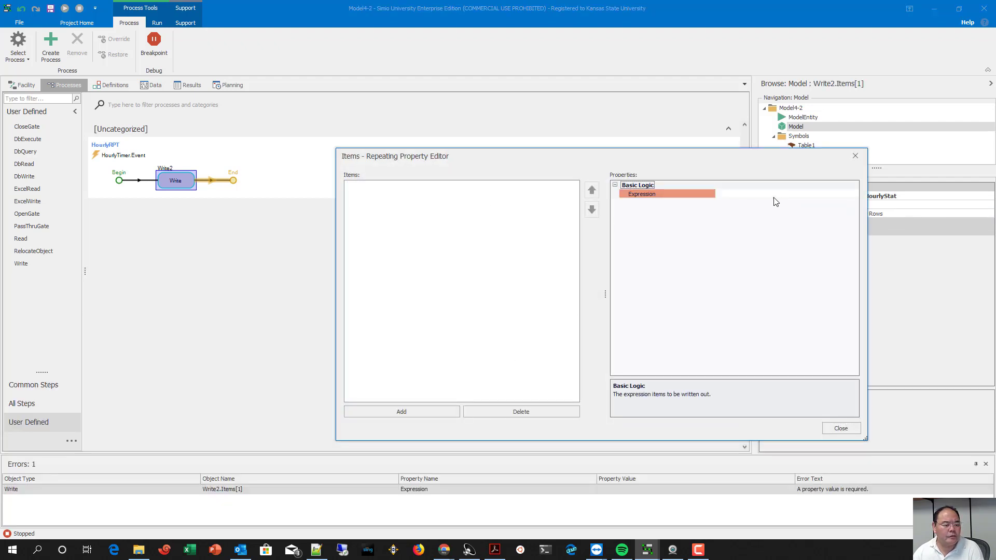
pyautogui.click(781, 194)
pyautogui.click(854, 194)
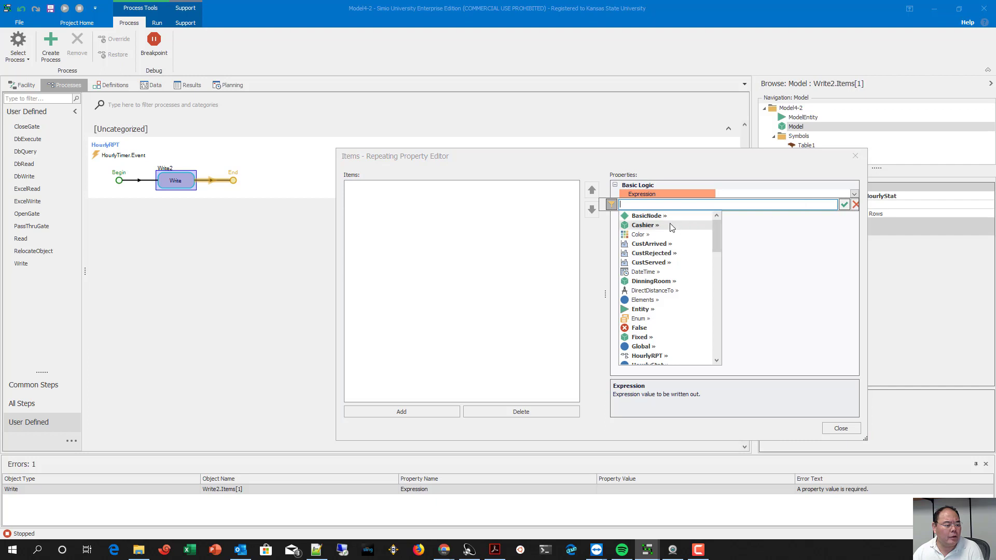
pyautogui.doubleClick(651, 244)
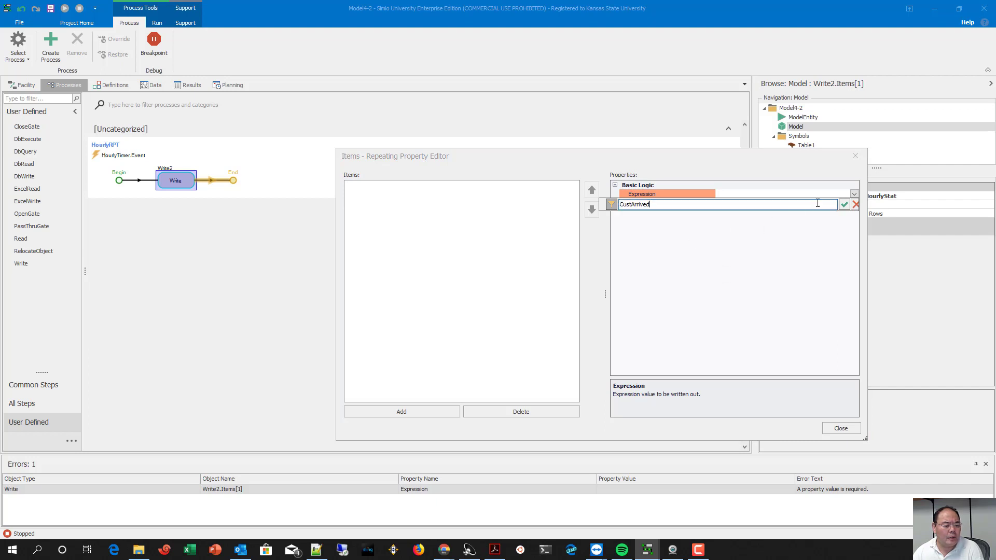
pyautogui.click(844, 205)
# Step: Add a second item to the Write step with the expression CustServed
pyautogui.click(410, 414)
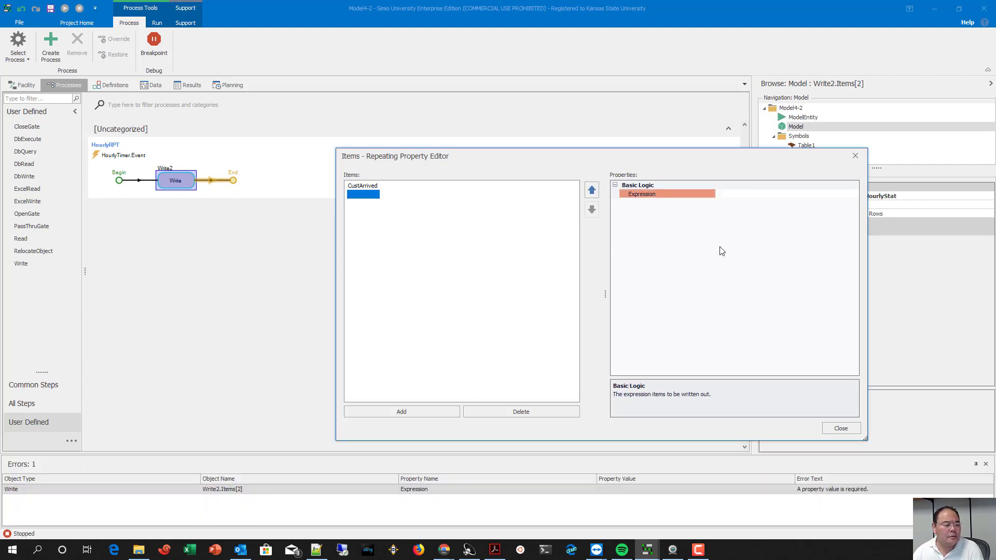
pyautogui.click(778, 196)
pyautogui.click(855, 194)
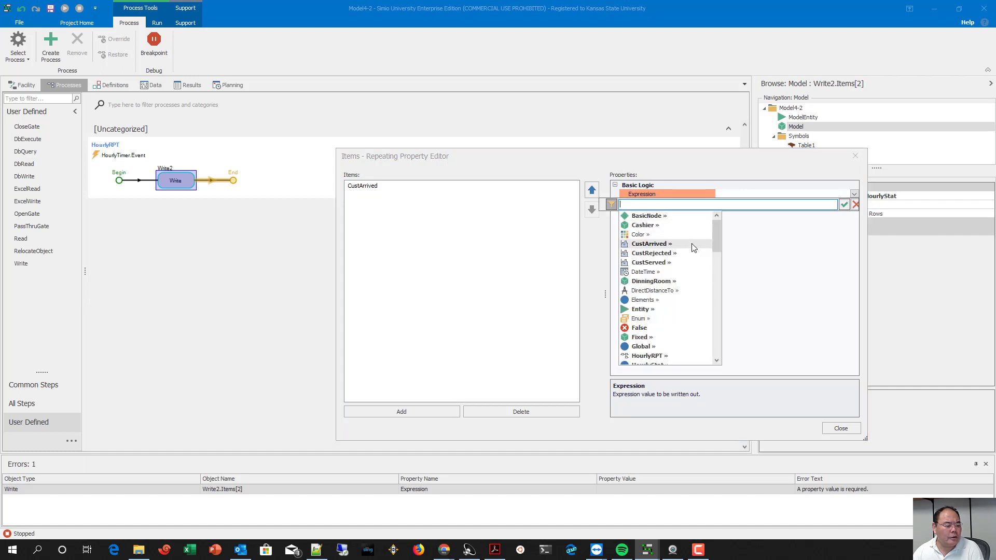
pyautogui.click(665, 265)
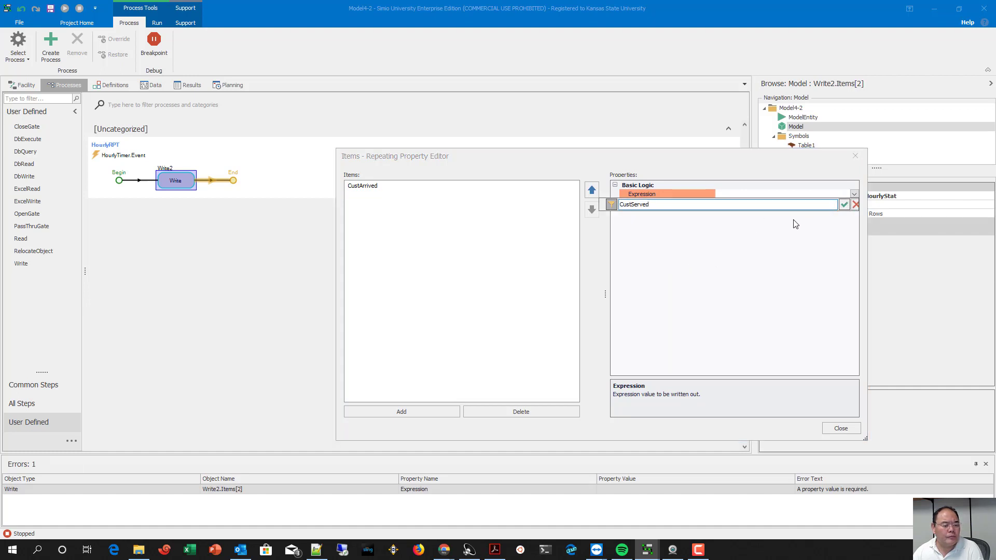
pyautogui.click(844, 205)
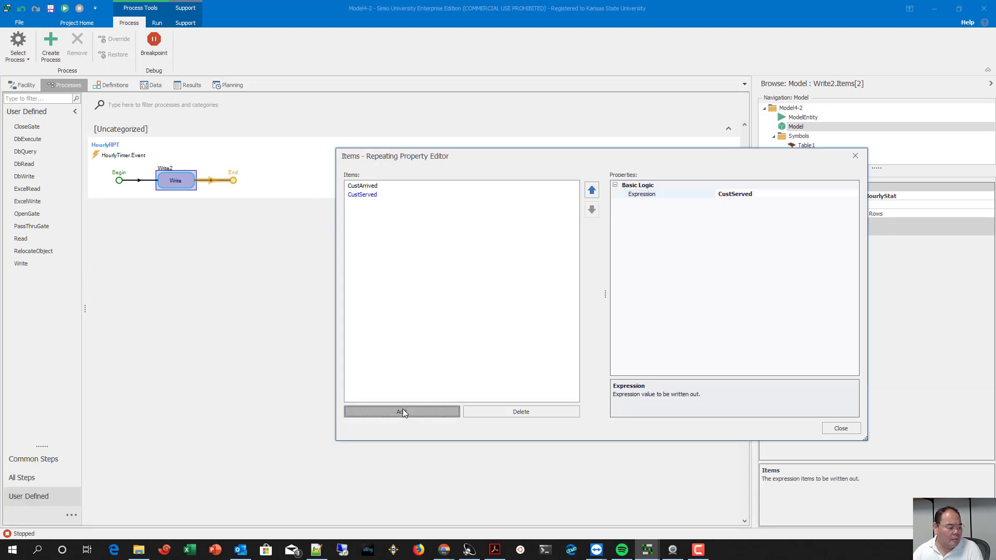
# Step: Add a third item to the Write step with the expression CustRejected and close the items editor
pyautogui.click(402, 410)
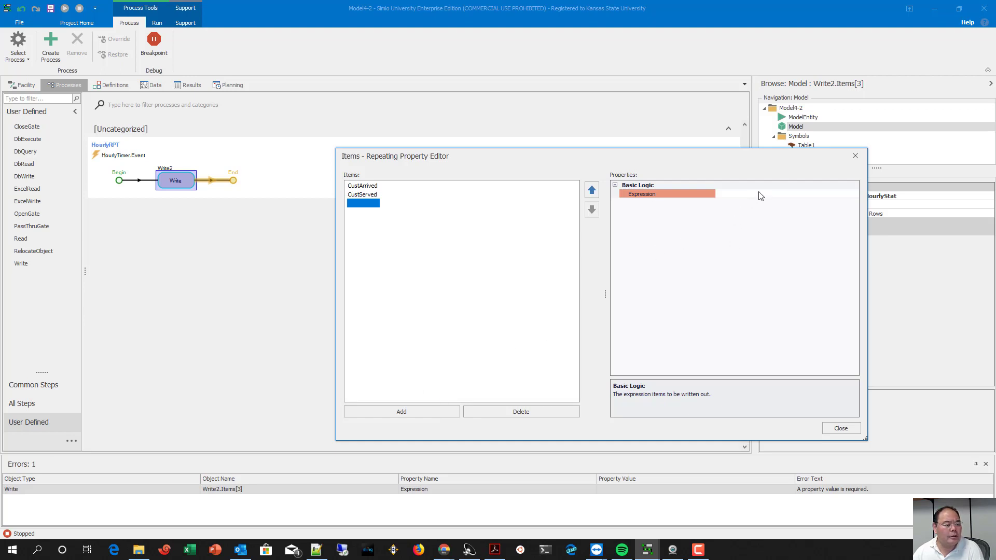
pyautogui.click(819, 195)
pyautogui.click(853, 195)
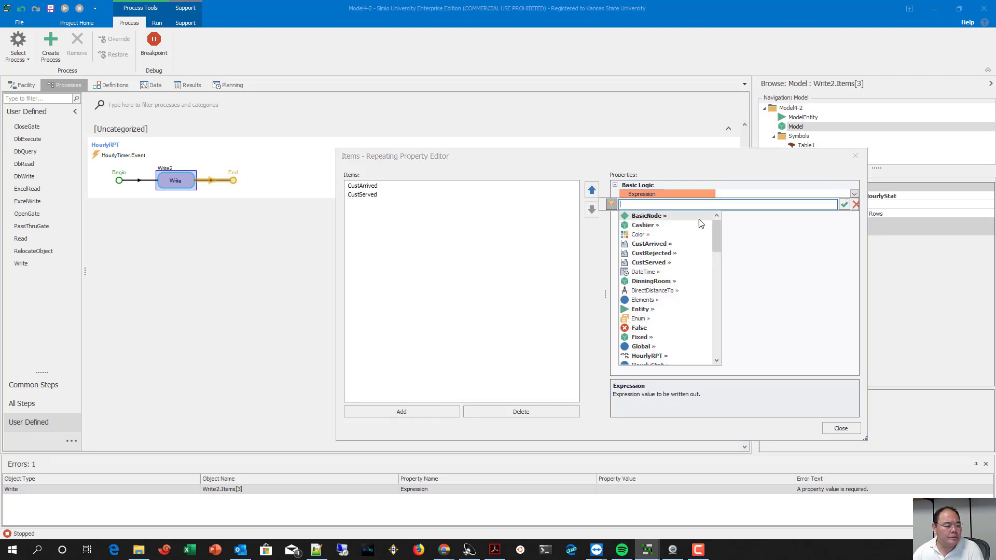
pyautogui.click(669, 253)
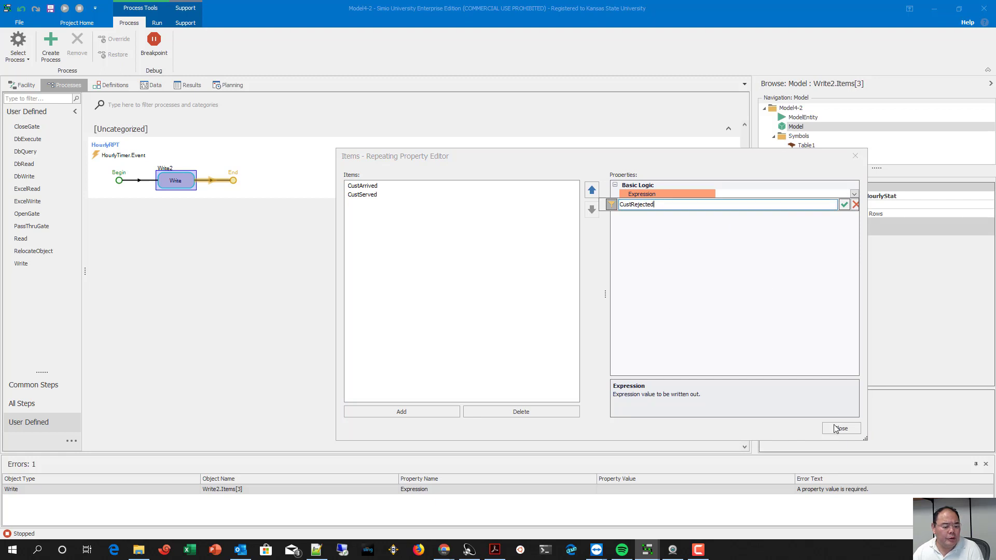
pyautogui.click(844, 205)
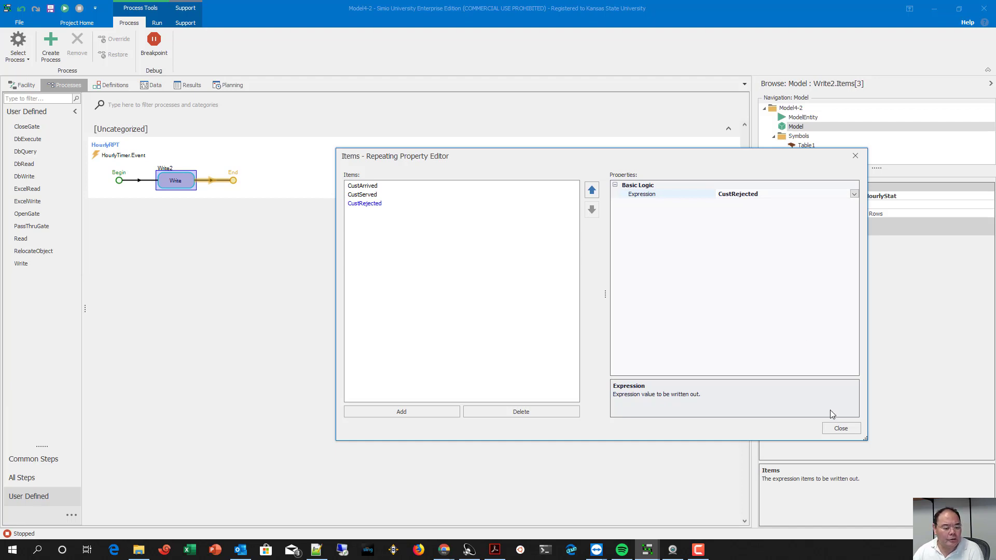
pyautogui.click(839, 428)
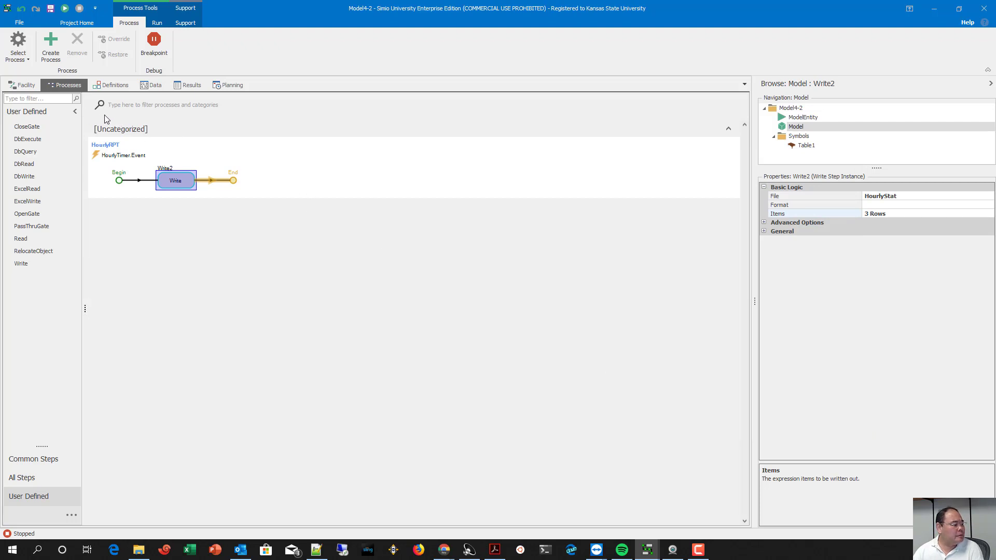
# Step: Fast-forward the restaurant model through its 24-hour run and locate HourlyStat1.txt in the project folder in File Explorer
pyautogui.click(32, 87)
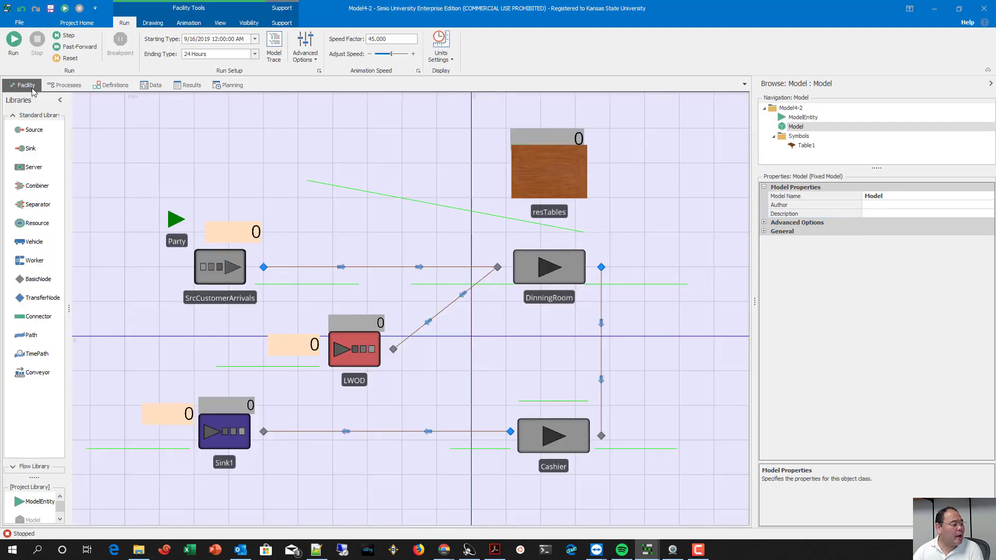
pyautogui.click(68, 48)
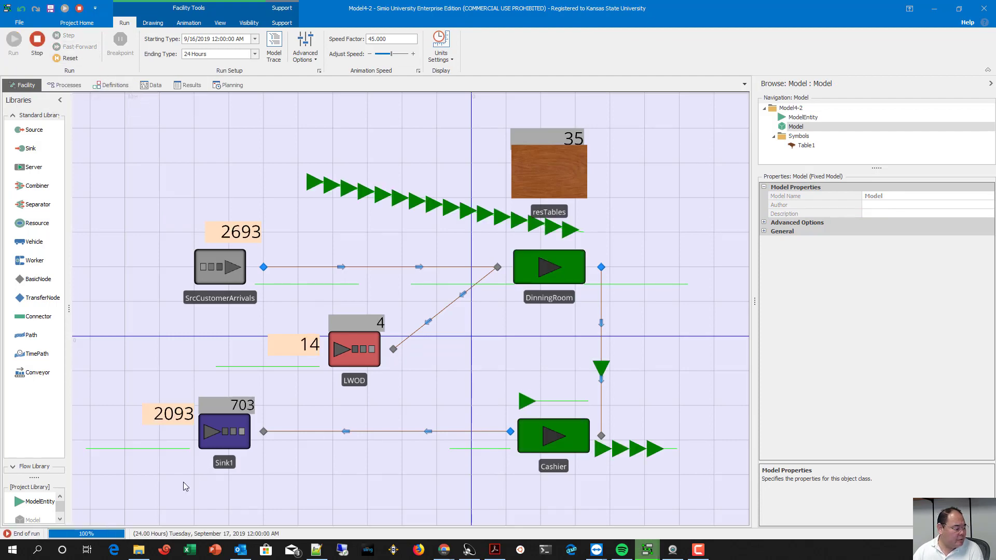
pyautogui.click(138, 550)
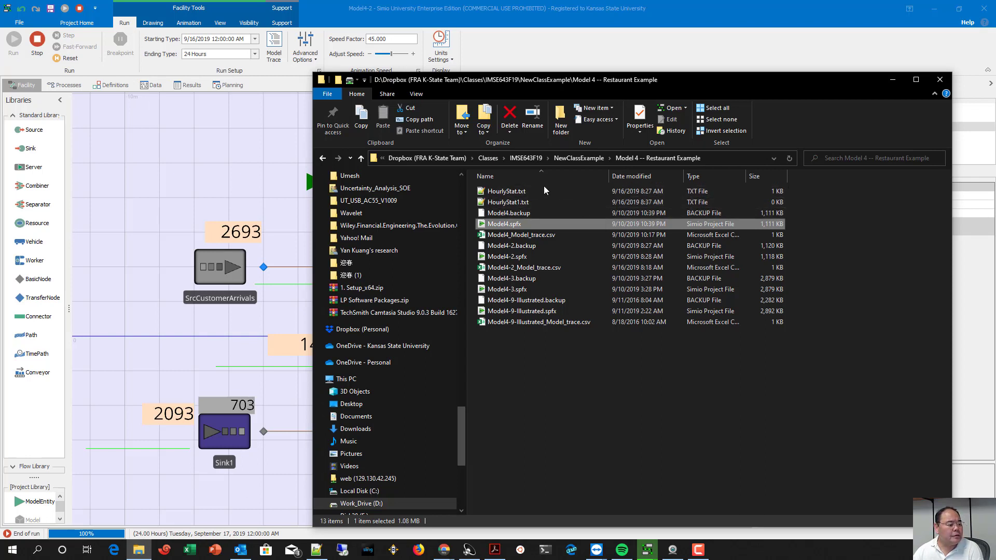
pyautogui.click(522, 203)
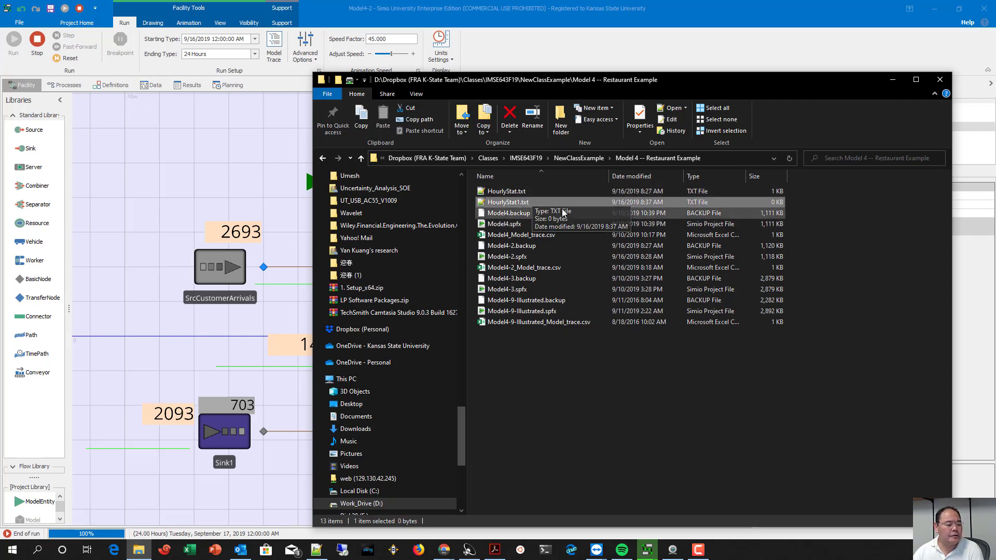
# Step: Stop the simulation run in Simio and open HourlyStat1.txt from File Explorer to examine the hourly counts written
pyautogui.click(190, 141)
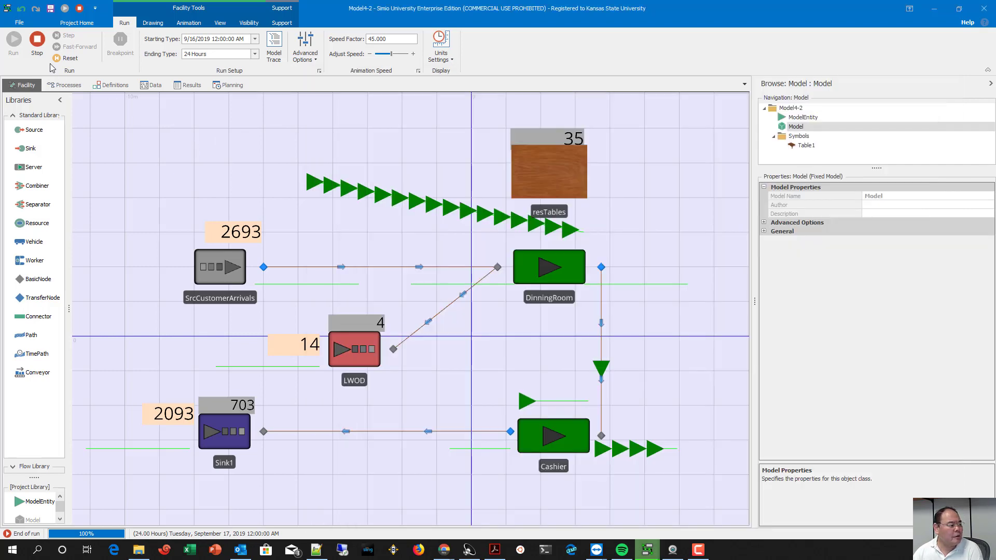
pyautogui.click(37, 42)
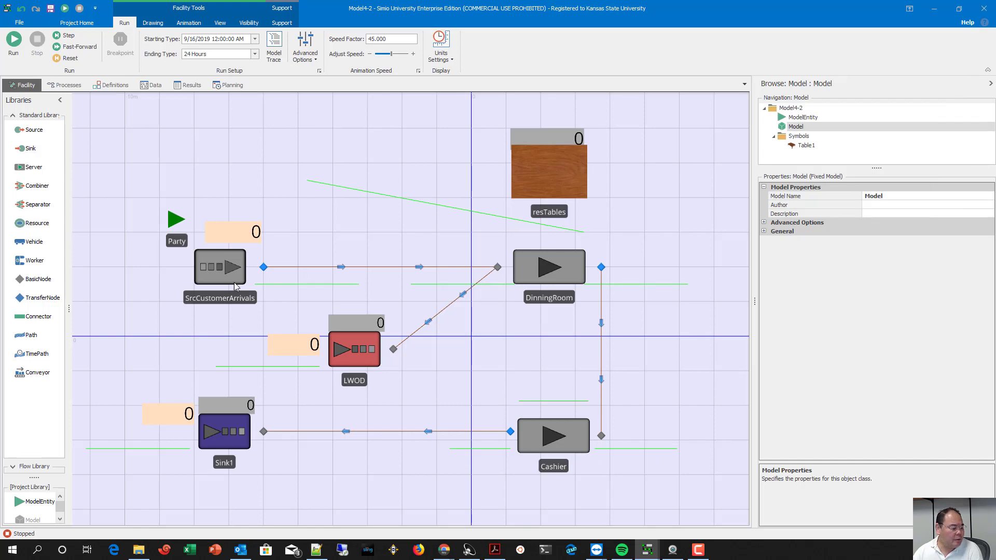
pyautogui.click(138, 550)
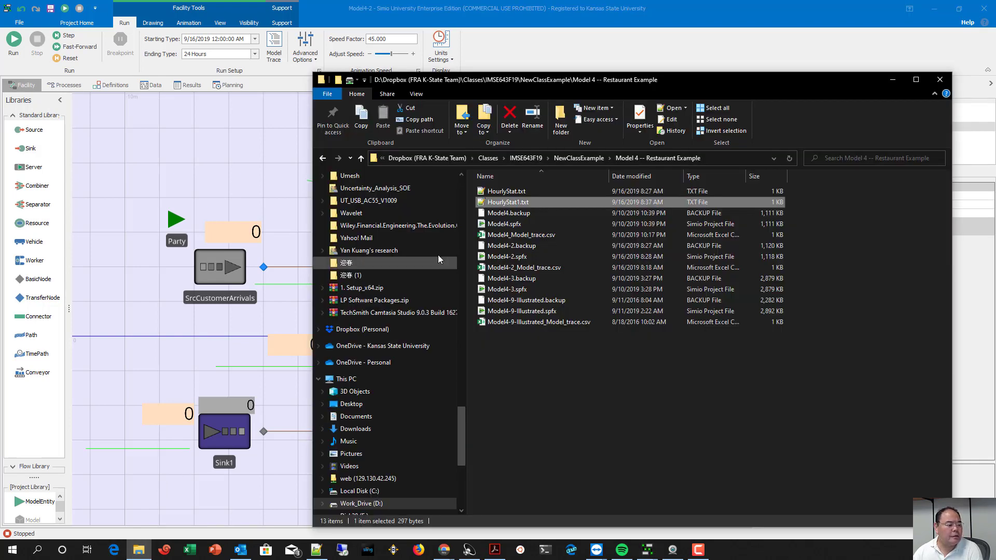
pyautogui.doubleClick(542, 204)
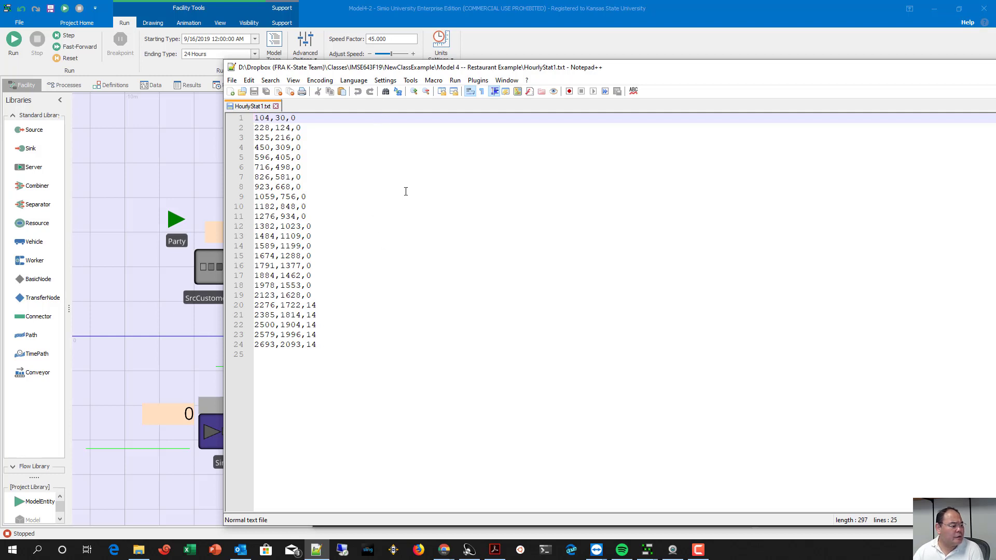
pyautogui.click(210, 156)
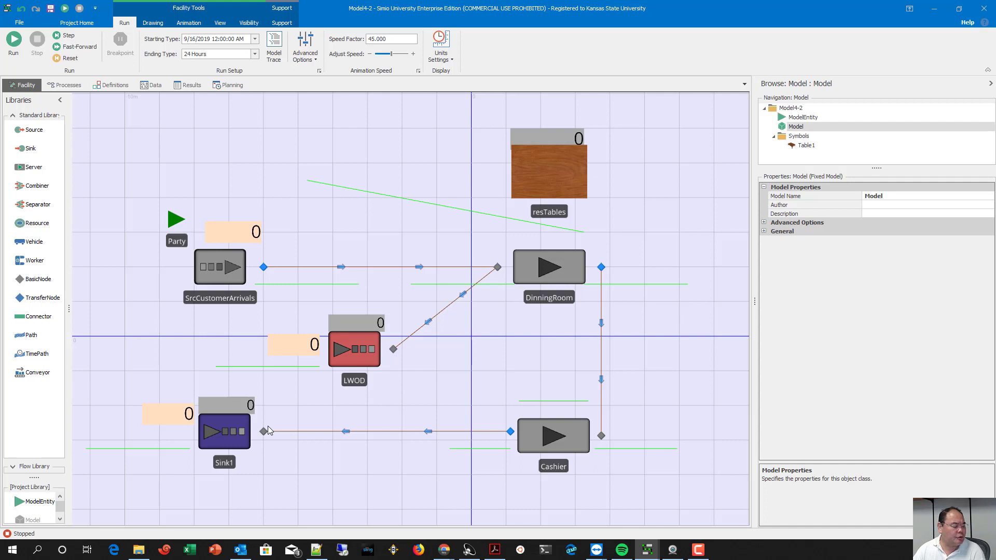
pyautogui.click(246, 433)
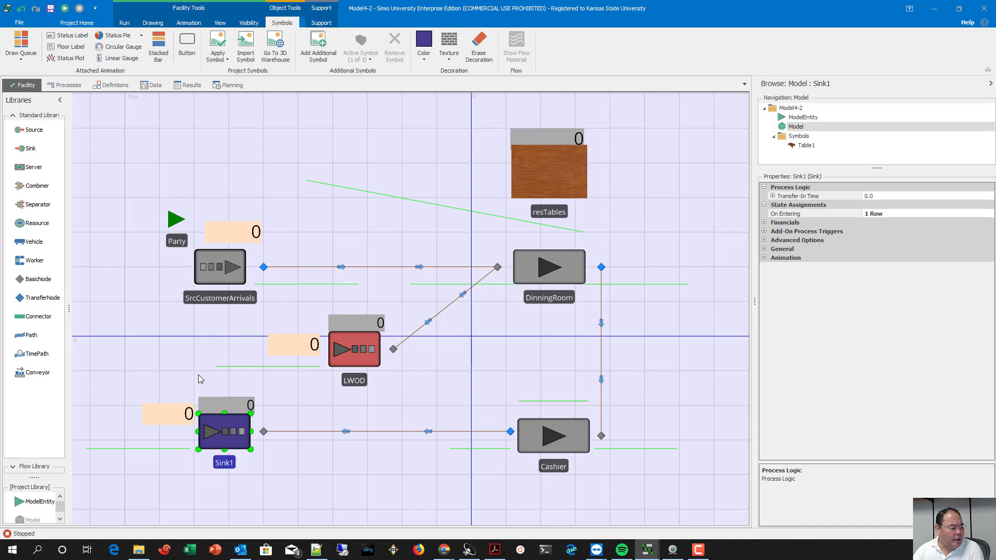
pyautogui.click(179, 366)
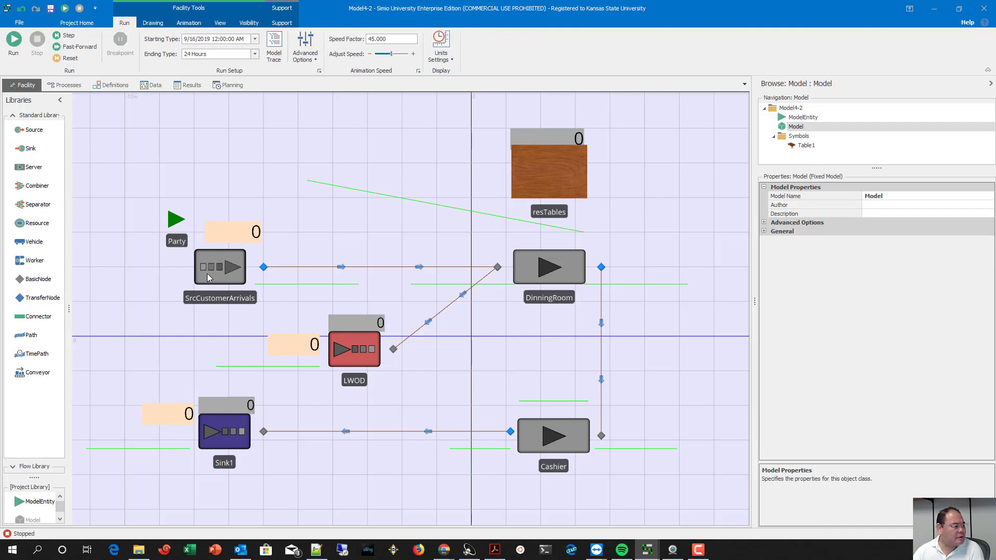
# Step: Add a tally statistic element to the model's definitions and name it CycleTime
pyautogui.click(111, 85)
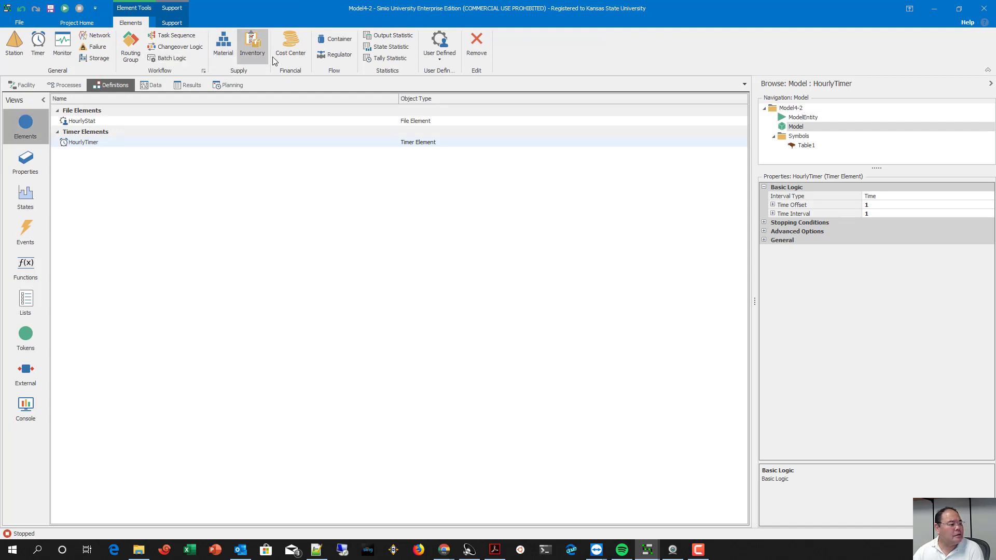
pyautogui.click(395, 57)
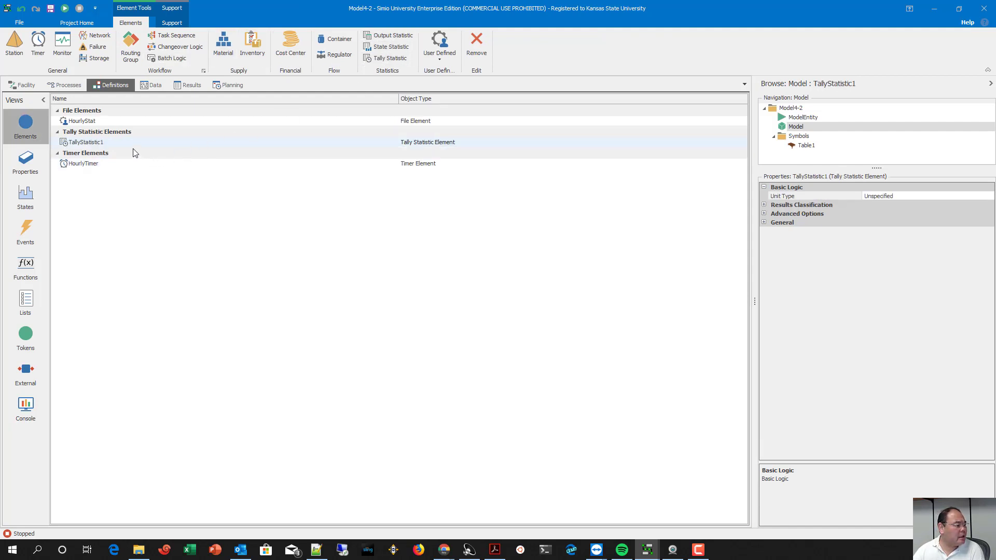
pyautogui.click(128, 142)
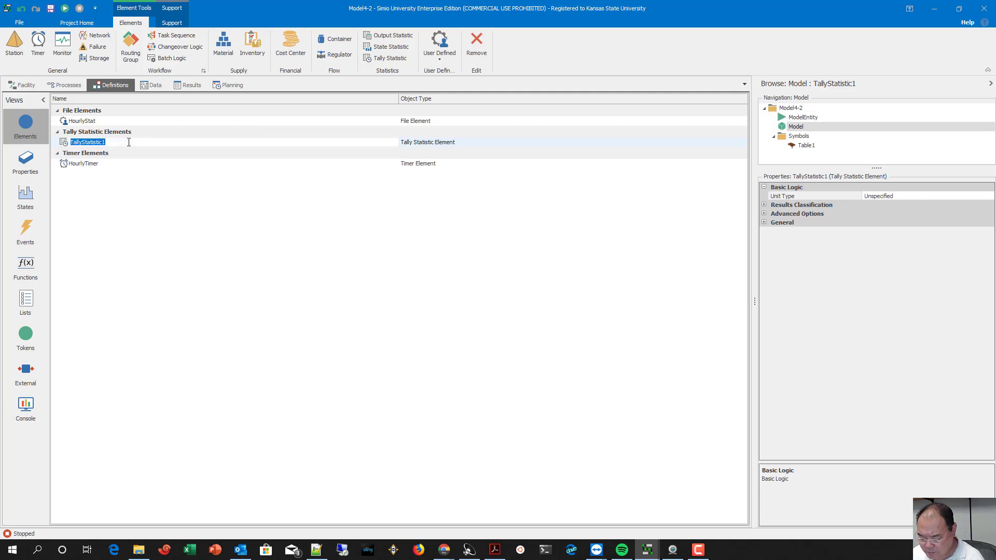
pyautogui.write('C')
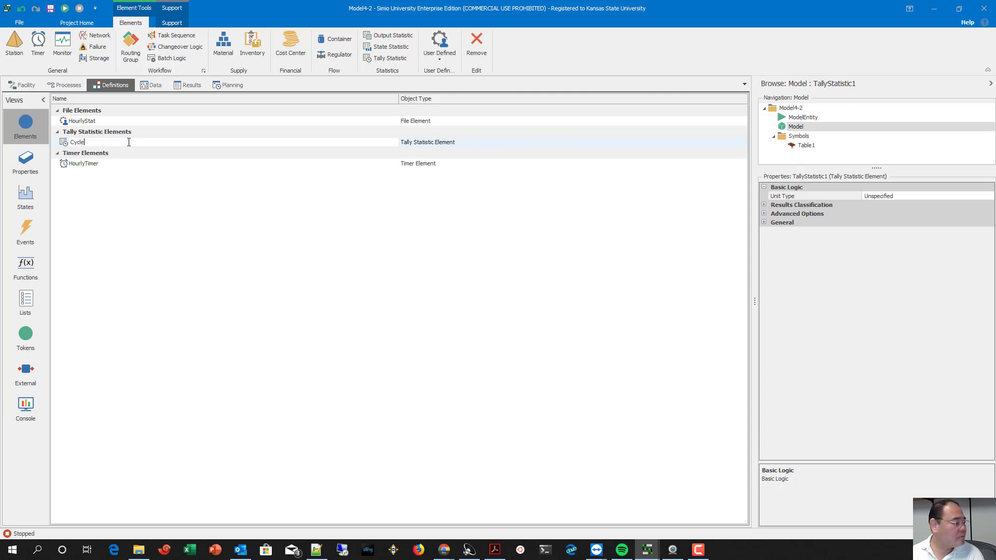
pyautogui.write('ycle')
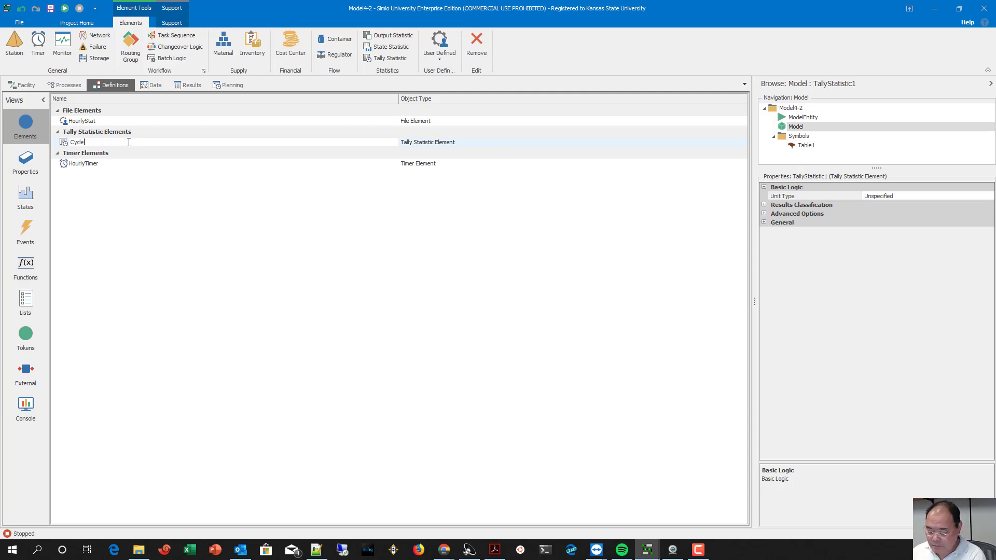
pyautogui.write('Time')
pyautogui.press('Return')
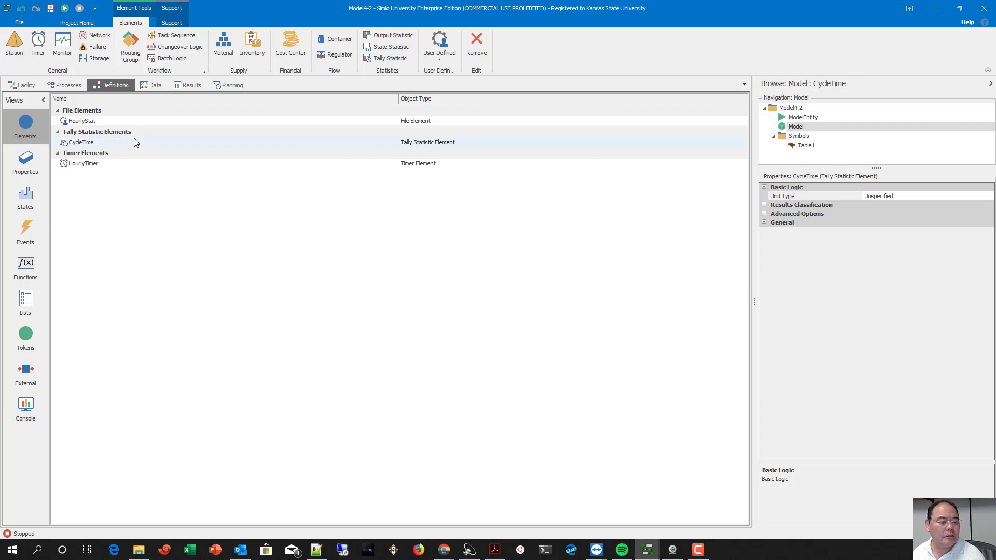
# Step: Set the CycleTime tally statistic's unit type to Time and expand its results classification properties
pyautogui.click(937, 197)
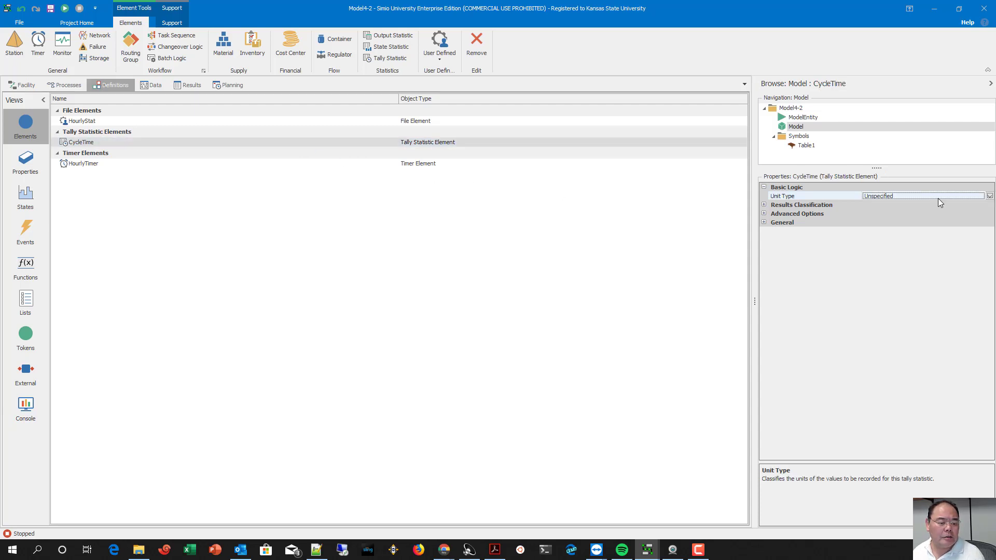
pyautogui.click(990, 196)
pyautogui.click(888, 215)
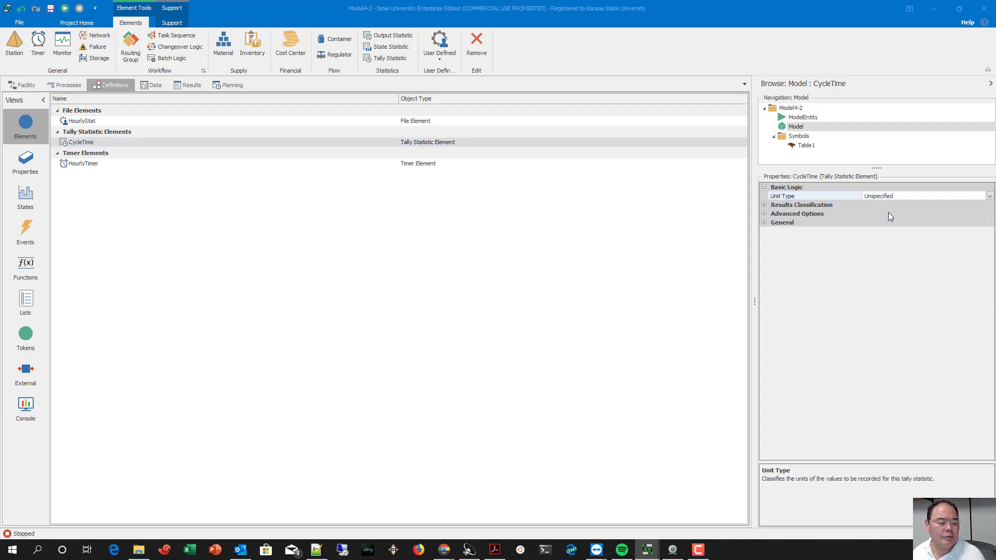
pyautogui.click(764, 206)
pyautogui.click(641, 205)
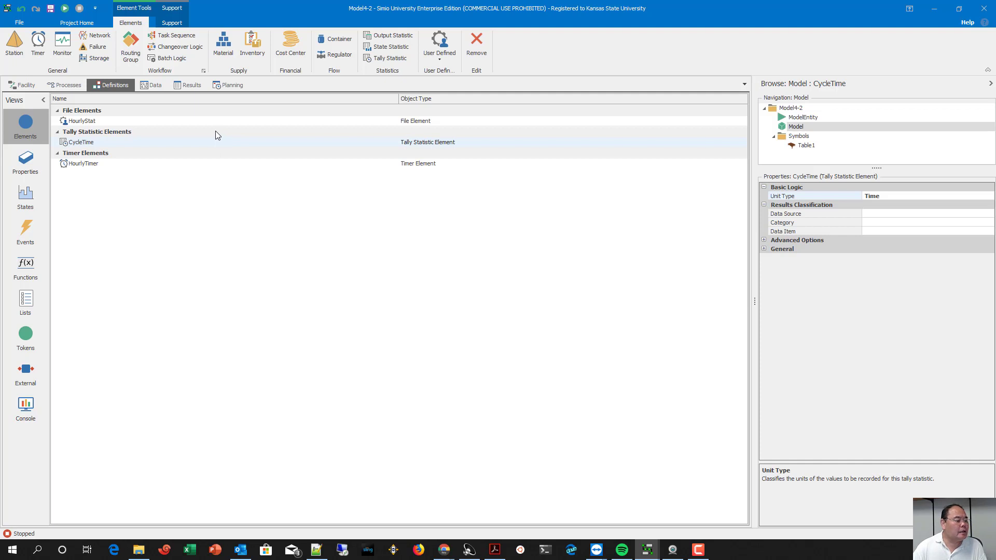
pyautogui.click(203, 141)
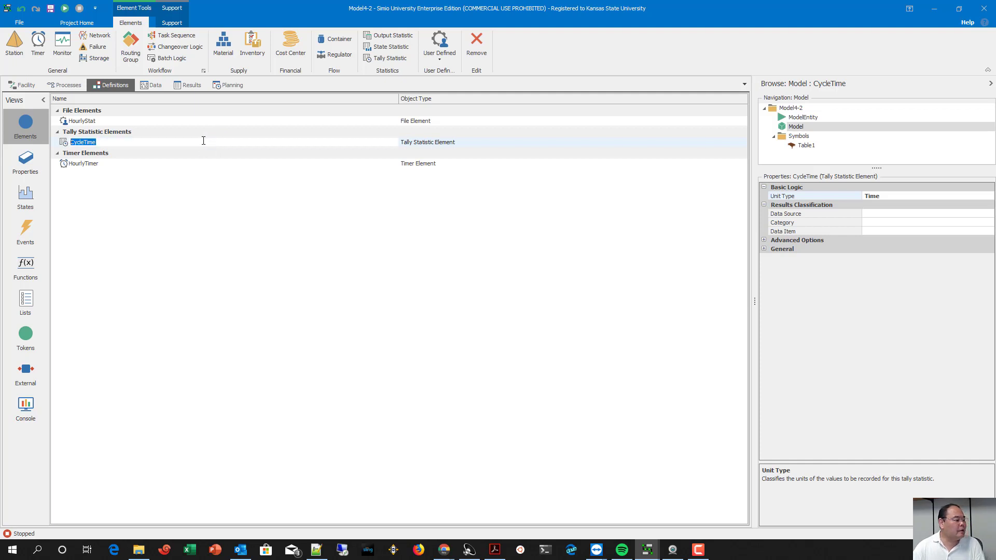
pyautogui.click(182, 217)
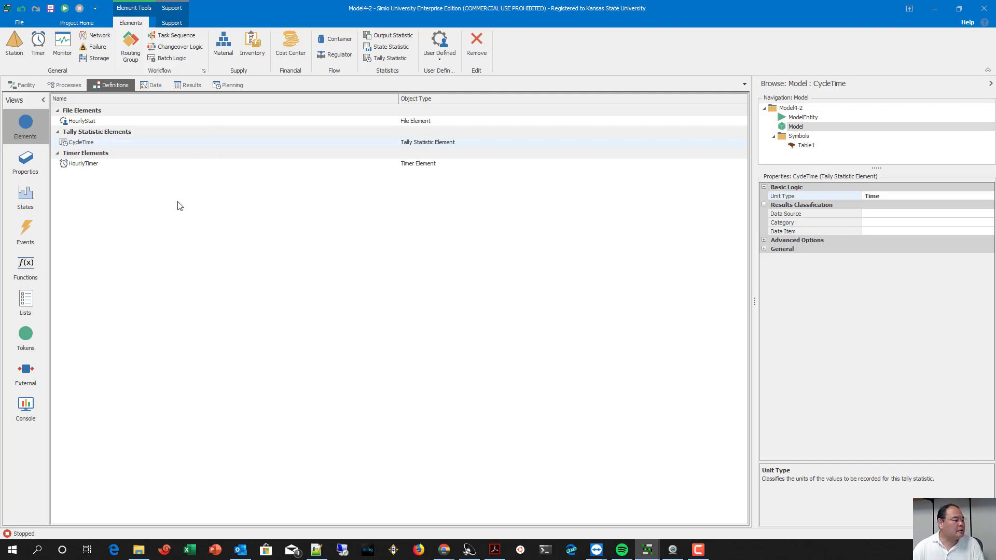
# Step: Add an On Entering tally statistics item to Sink1's input node in the facility model
pyautogui.click(29, 86)
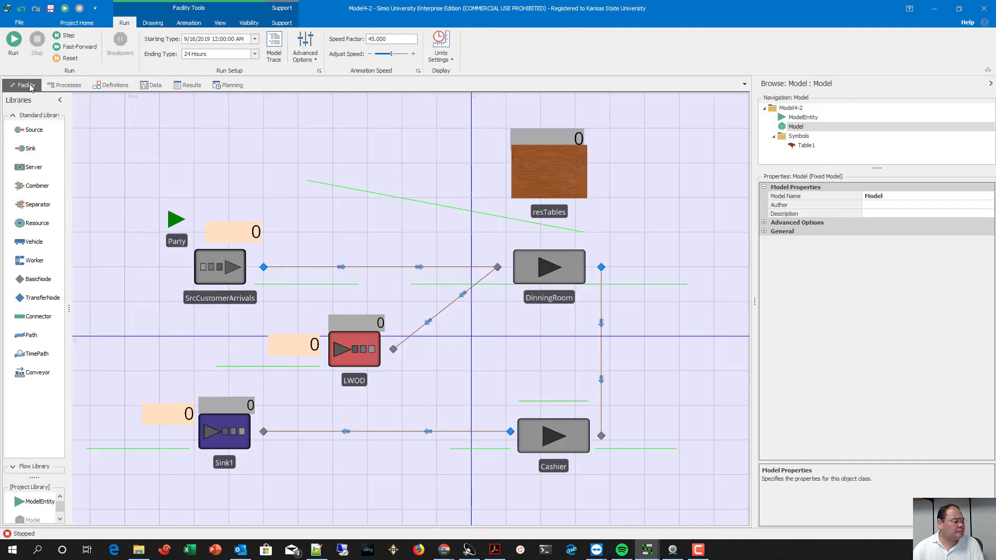
pyautogui.click(219, 431)
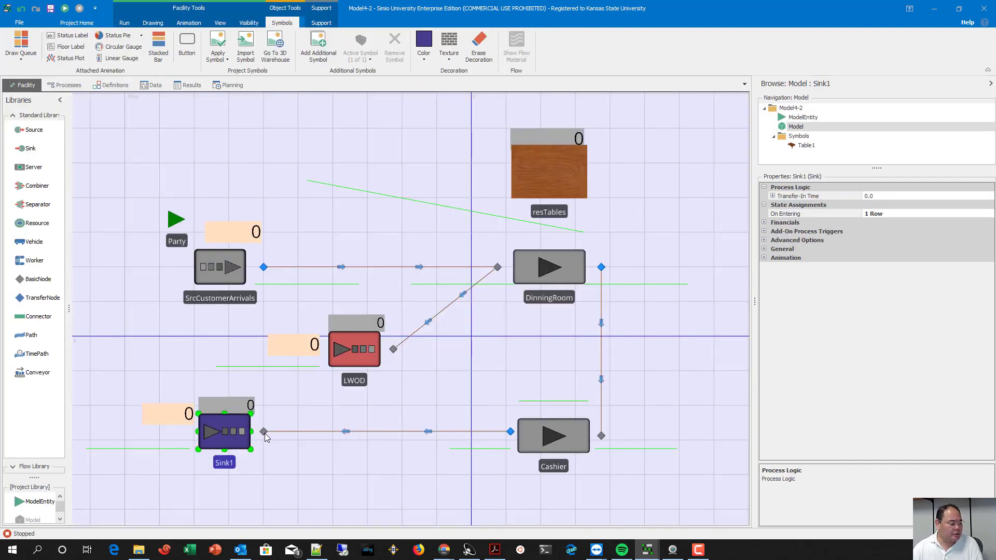
pyautogui.click(264, 432)
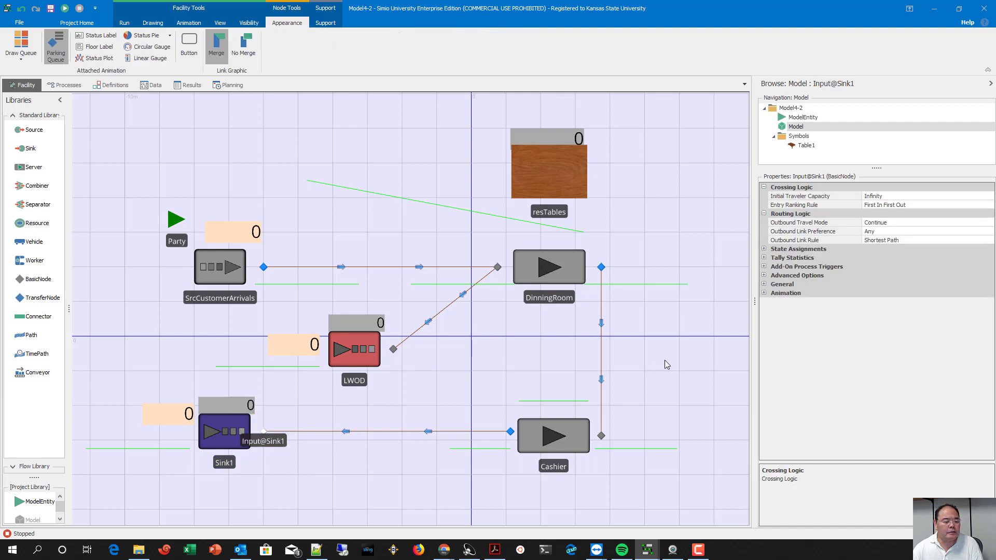
pyautogui.click(765, 259)
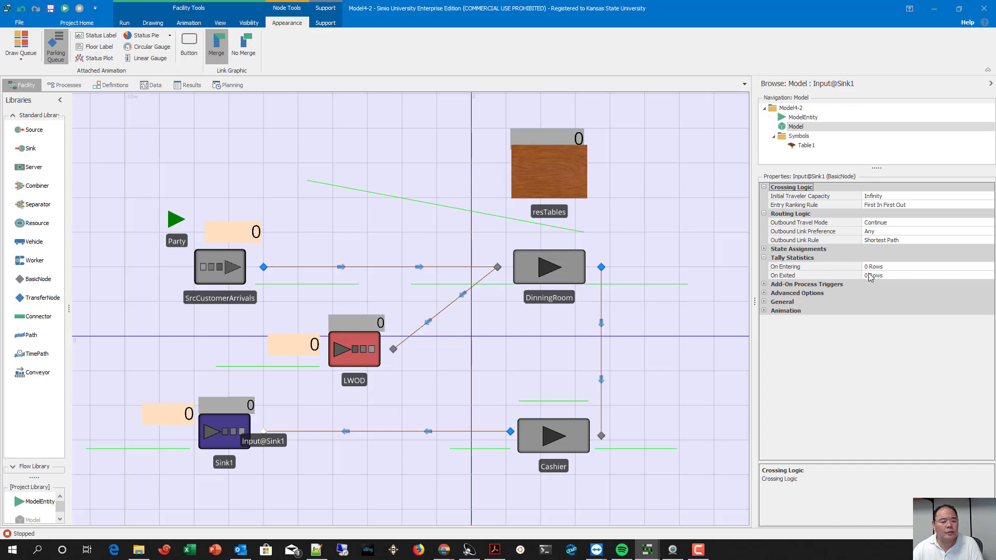
pyautogui.click(905, 278)
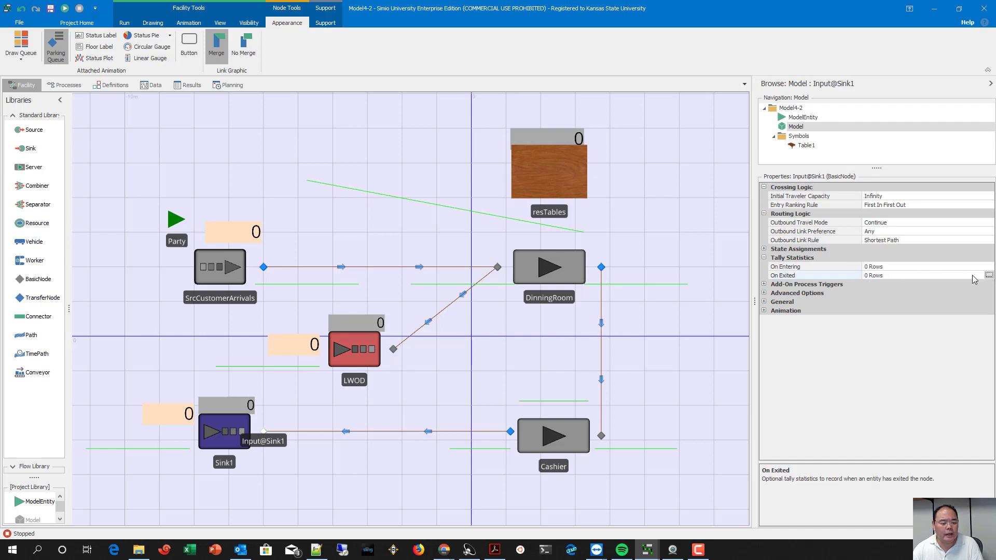
pyautogui.click(988, 267)
pyautogui.click(989, 268)
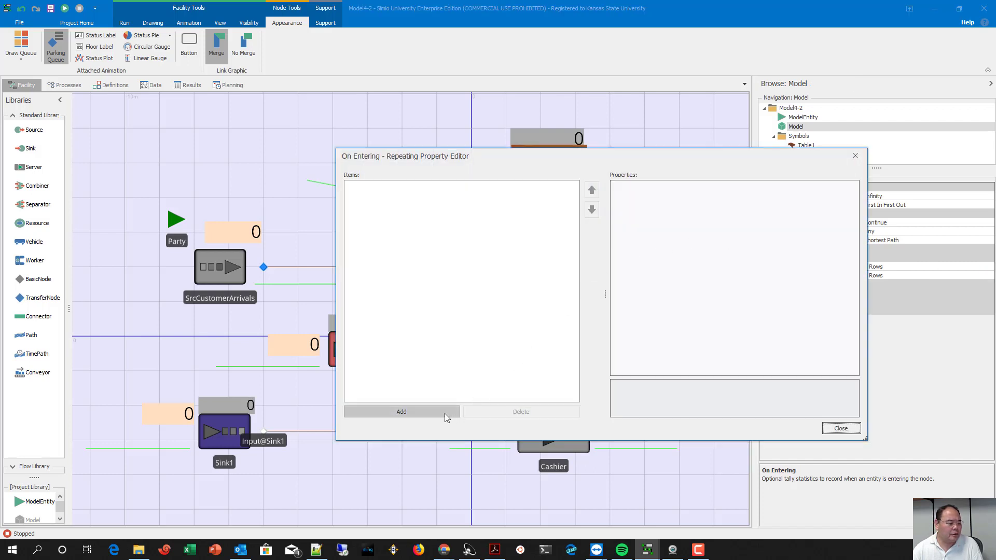
pyautogui.click(445, 413)
# Step: Make the On Entering item record CycleTime with value type TimeBetween and close the editor
pyautogui.click(784, 205)
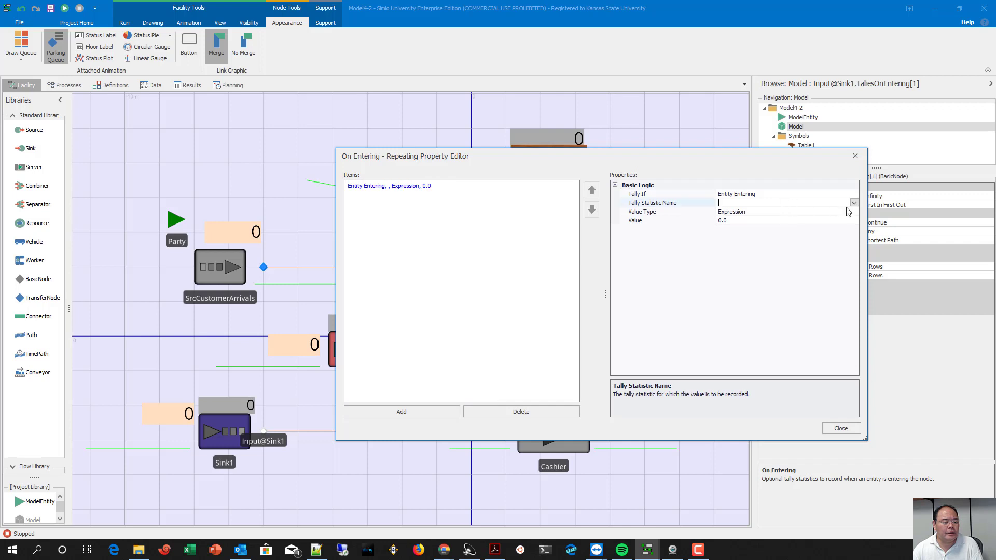
pyautogui.click(854, 203)
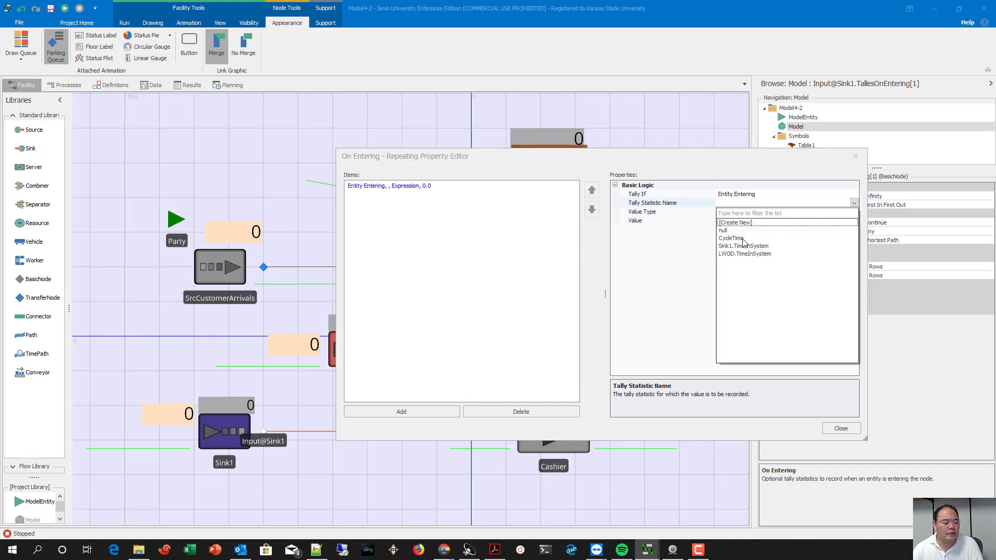
pyautogui.click(743, 239)
pyautogui.click(768, 213)
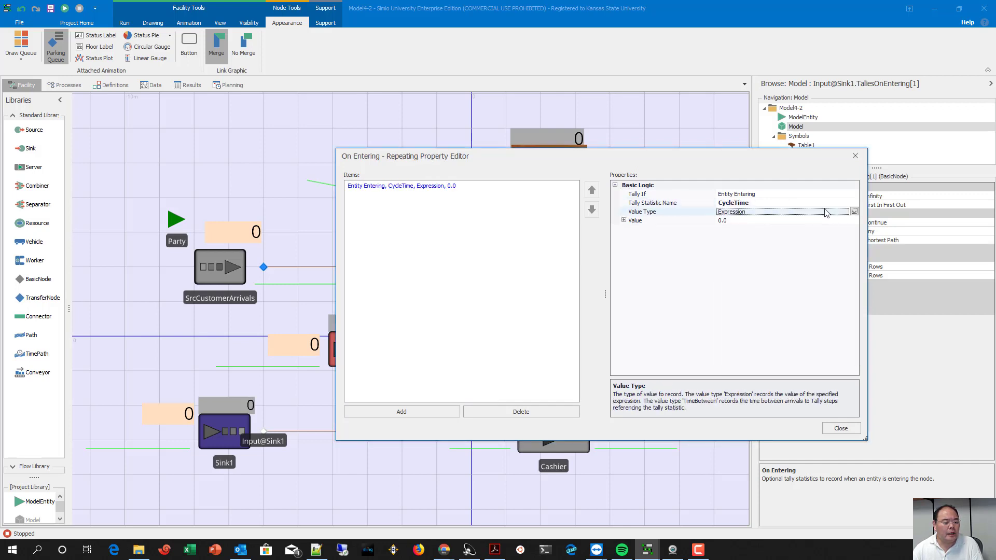
pyautogui.click(854, 212)
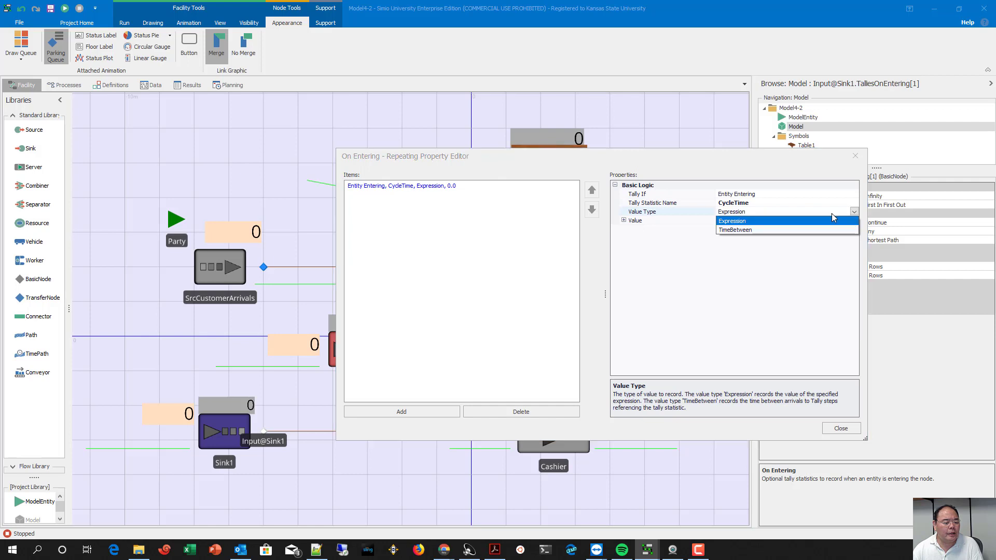
pyautogui.click(767, 231)
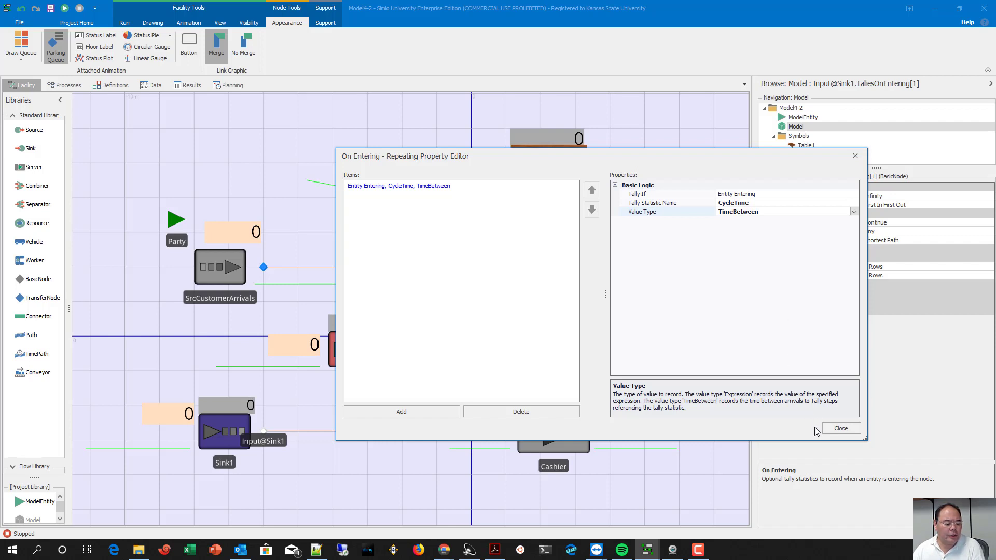
pyautogui.click(840, 429)
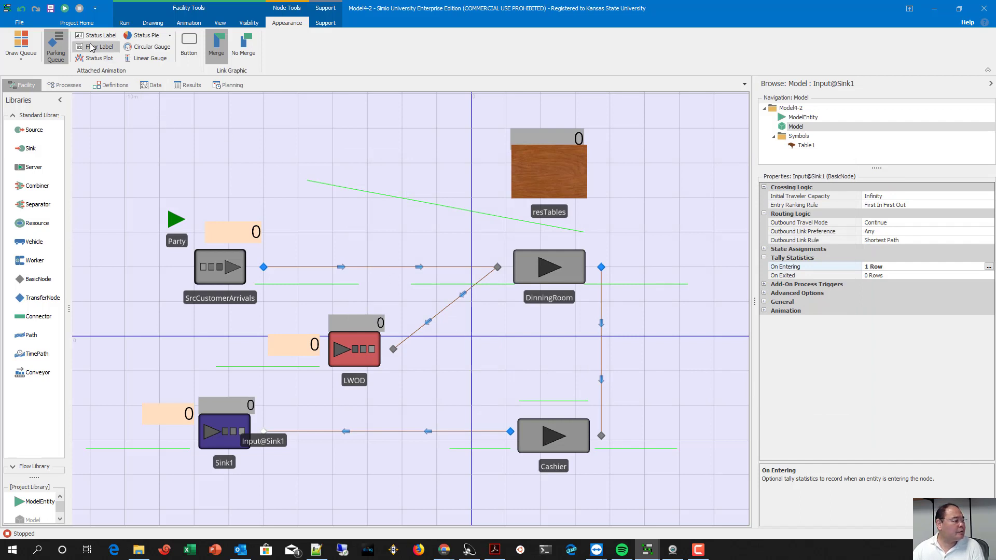
# Step: Fast-forward the model through its 24-hour run and examine the CycleTime results, widening the Statistic column
pyautogui.click(124, 23)
pyautogui.click(75, 46)
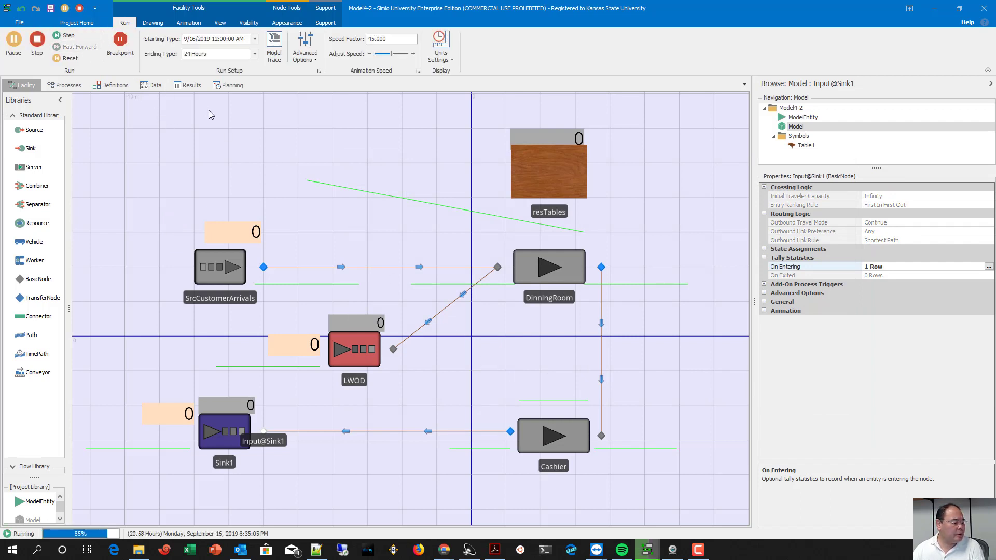
pyautogui.click(185, 85)
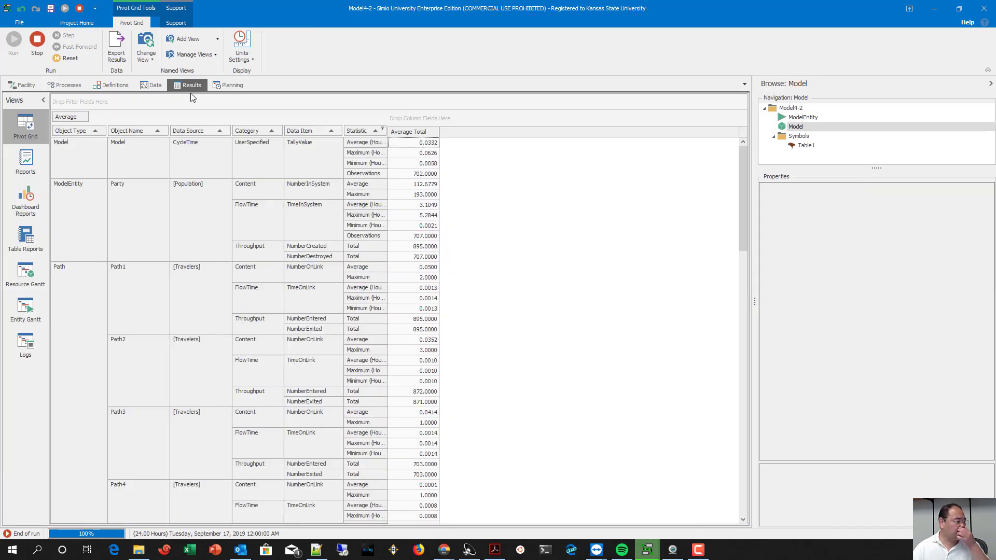
pyautogui.click(73, 152)
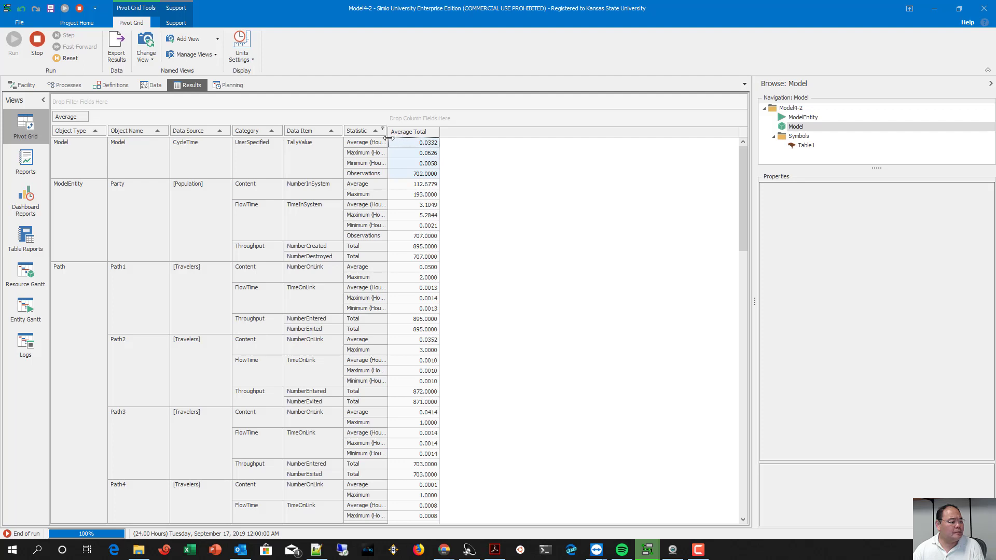
pyautogui.moveTo(388, 137); pyautogui.dragTo(405, 138)
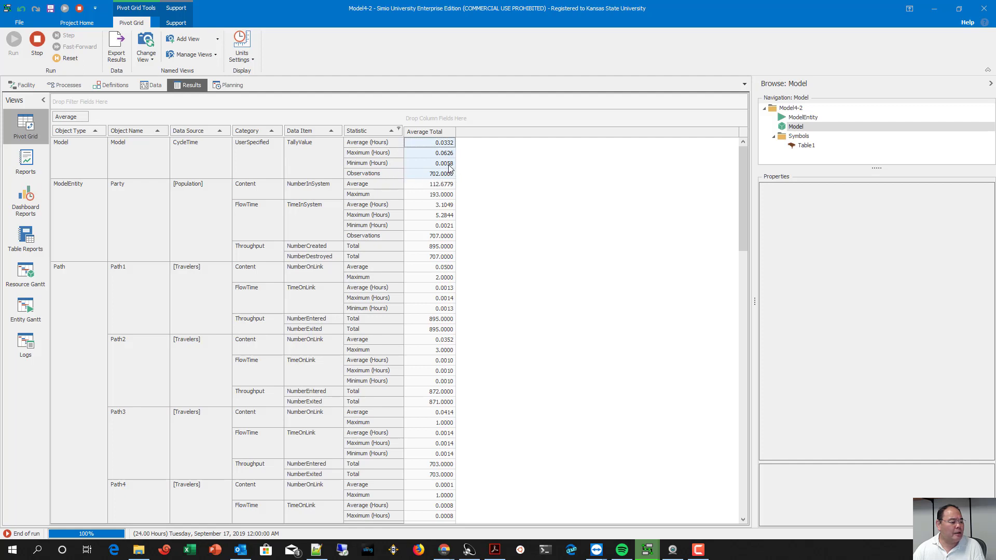
# Step: Change the results' time units to Minutes, review the CycleTime values and stop the simulation run
pyautogui.click(251, 62)
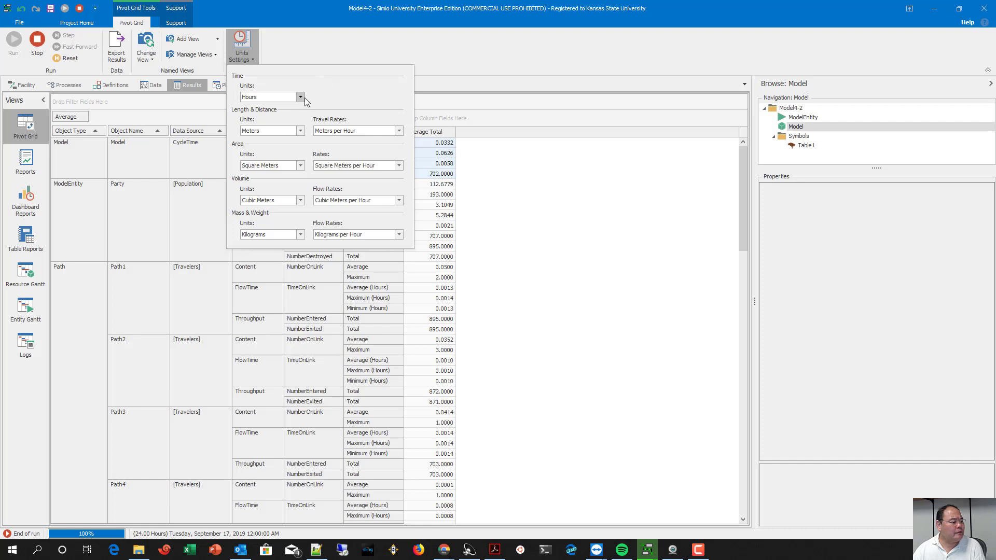
pyautogui.click(300, 97)
pyautogui.click(285, 119)
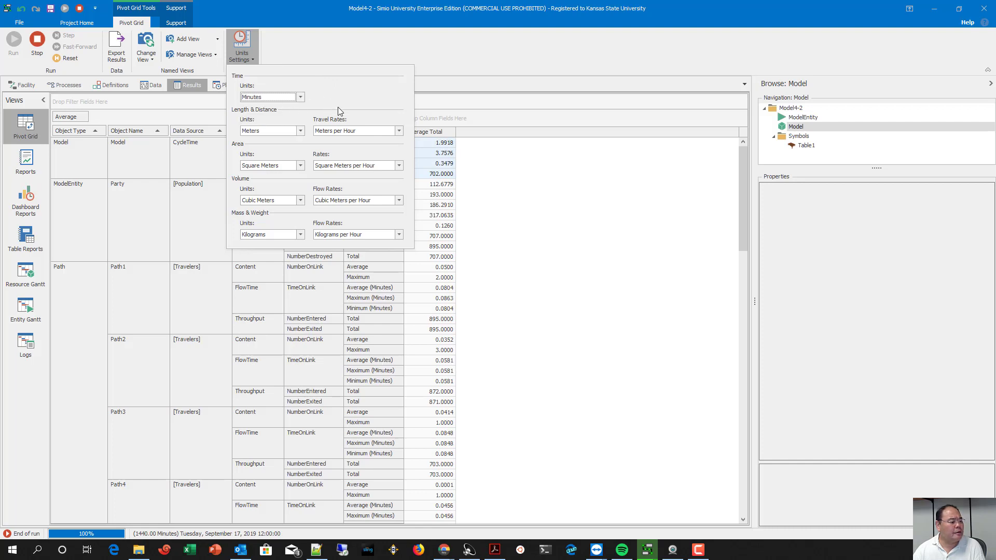
pyautogui.click(446, 109)
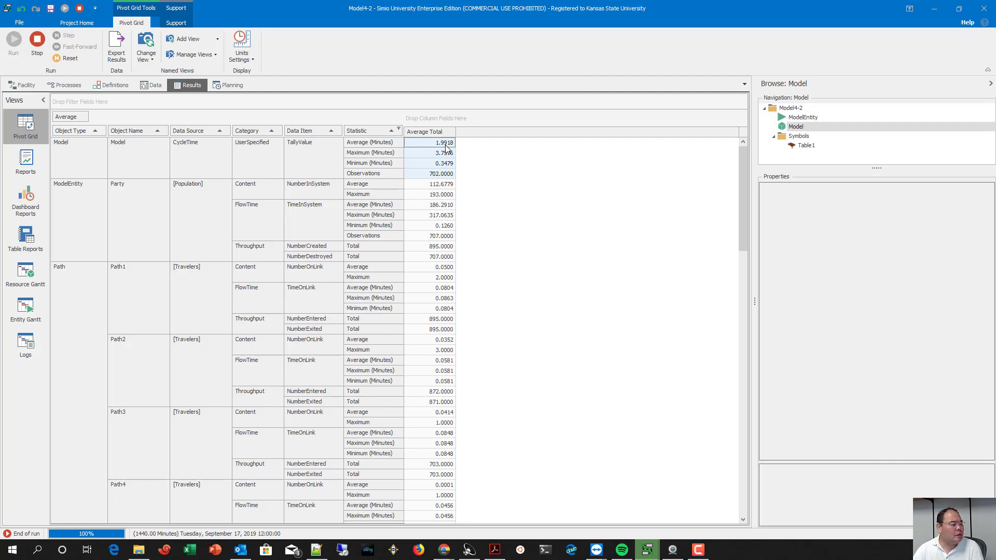
pyautogui.click(45, 39)
# Step: Inspect the tally statistics properties of the DinningRoom output node in the facility model
pyautogui.click(23, 85)
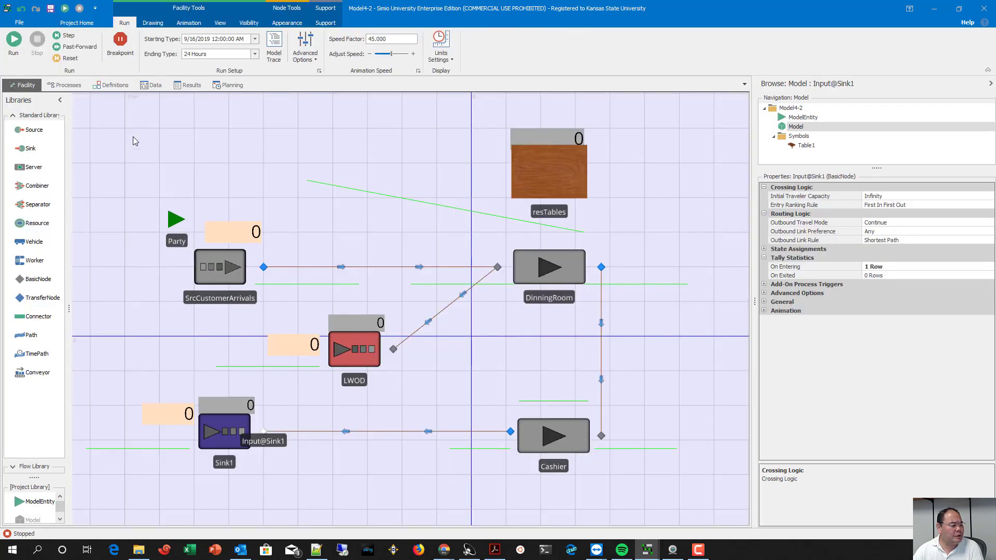
pyautogui.click(224, 425)
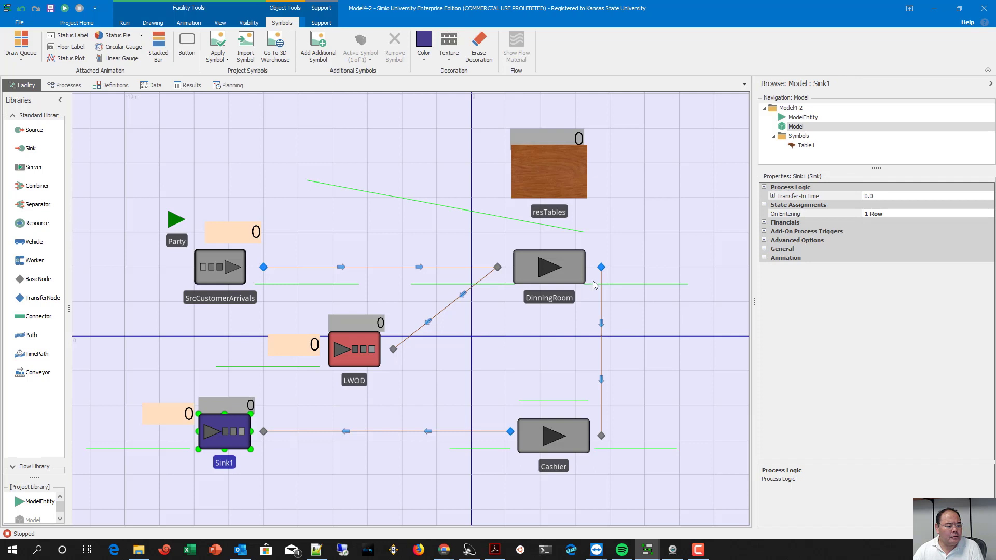
pyautogui.click(602, 268)
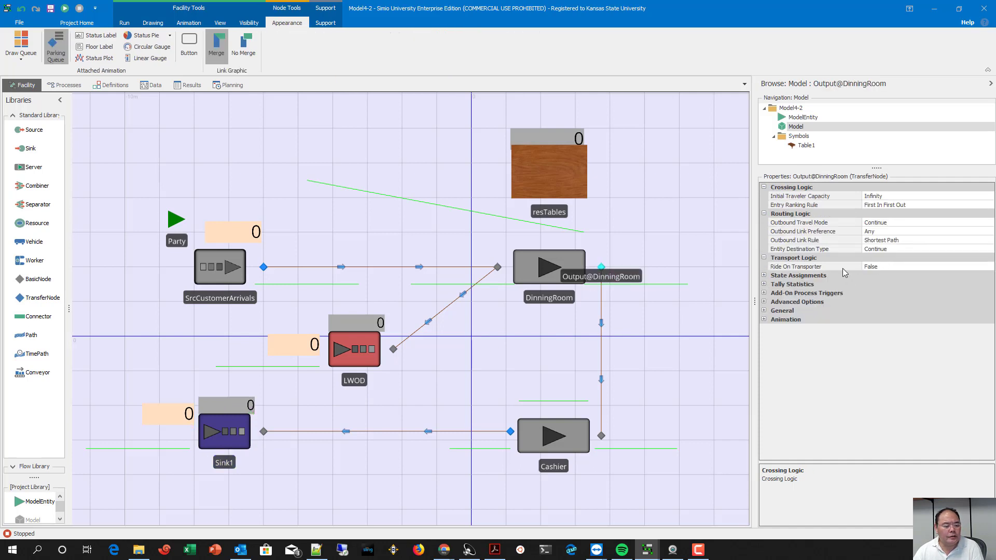
pyautogui.click(764, 284)
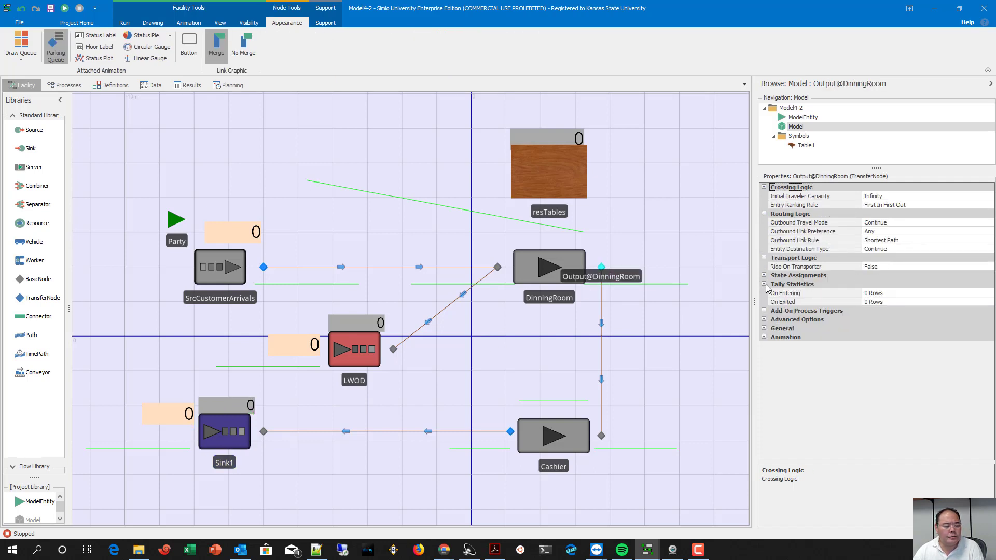
pyautogui.click(682, 278)
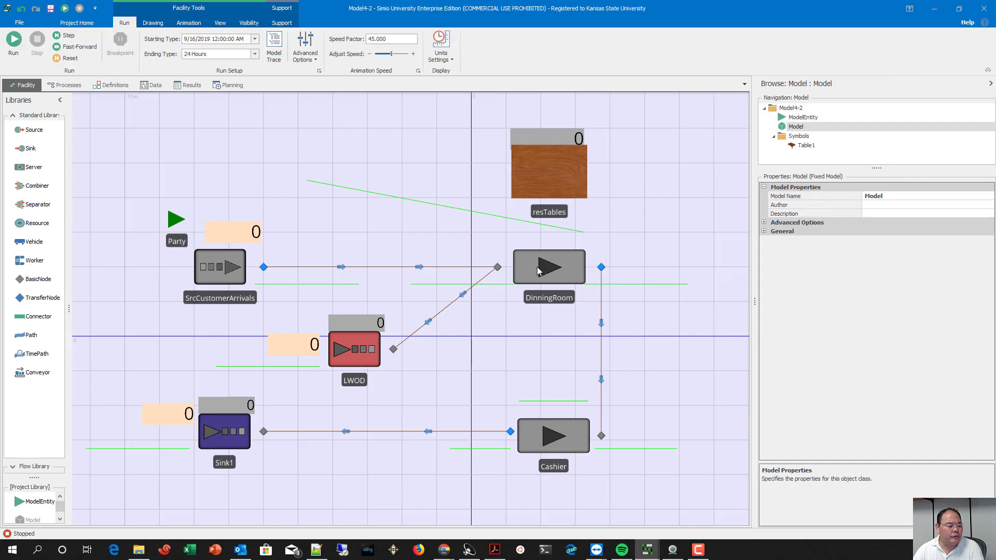